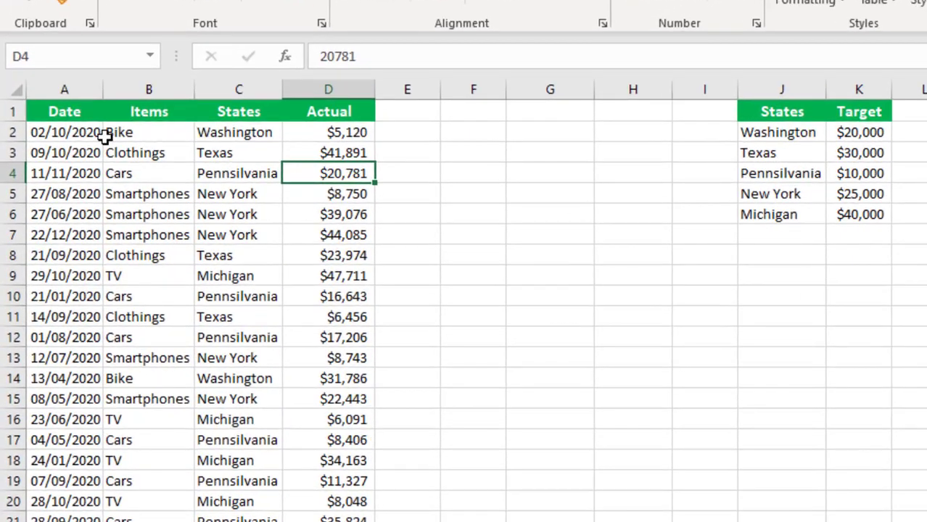
Step: Review the first sale's date, item, state and actual, and Washington's target in J2:K6
click(80, 131)
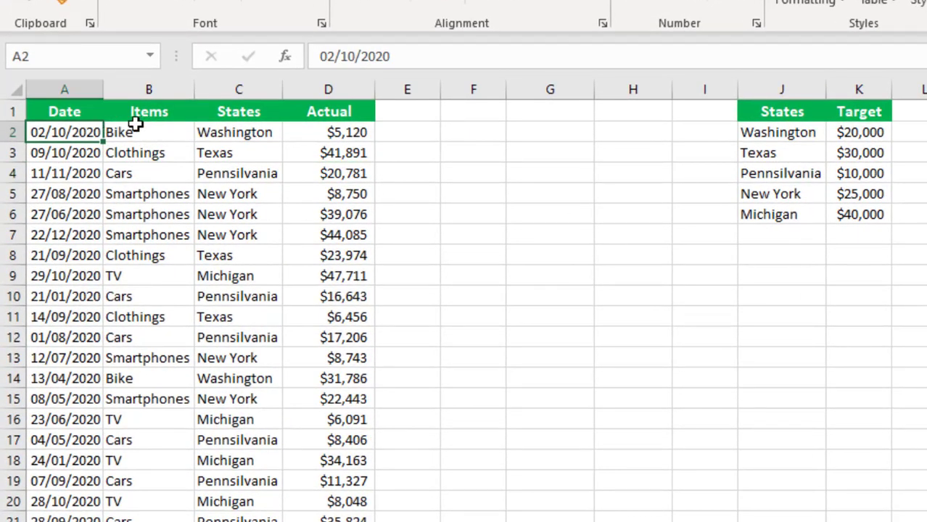
click(135, 127)
click(269, 127)
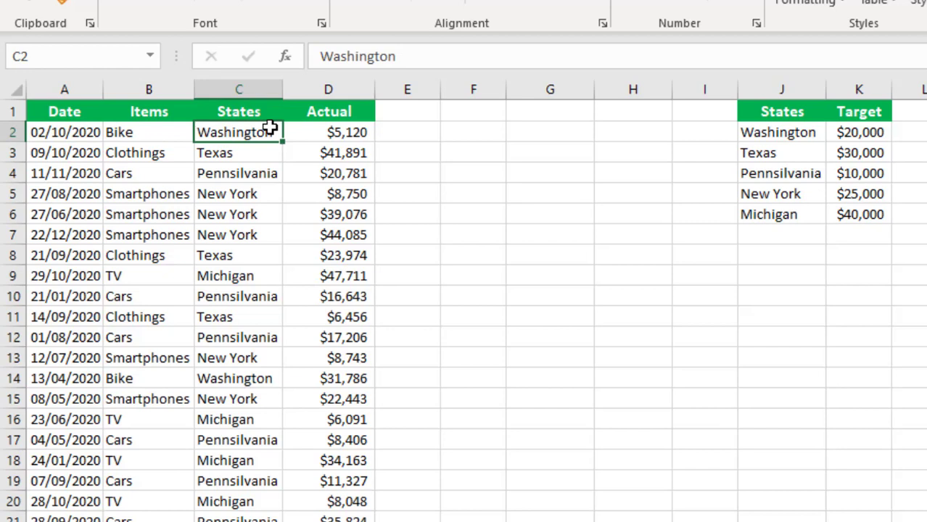
click(300, 131)
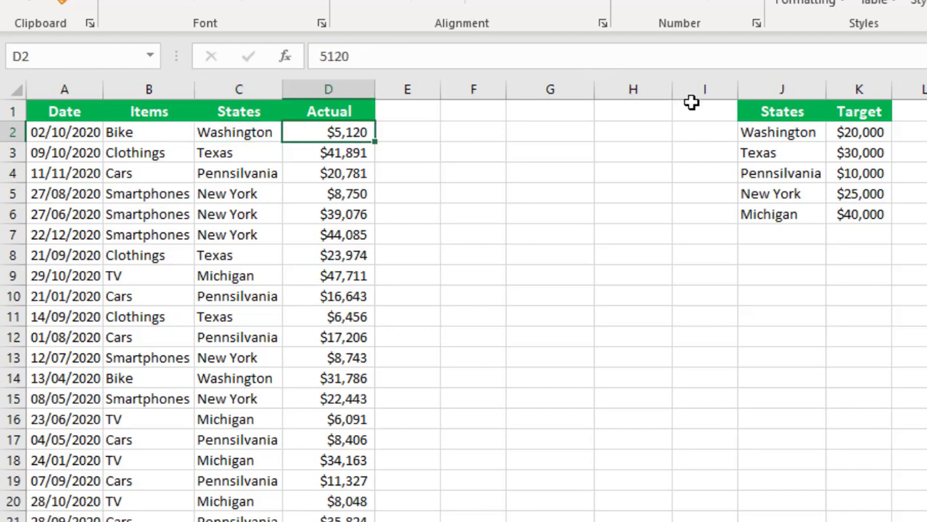
click(754, 124)
click(851, 133)
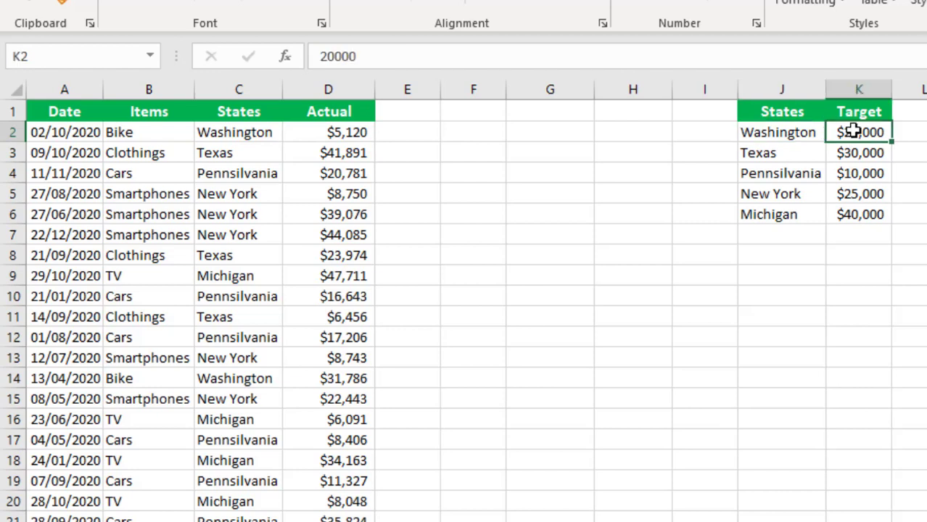
click(794, 128)
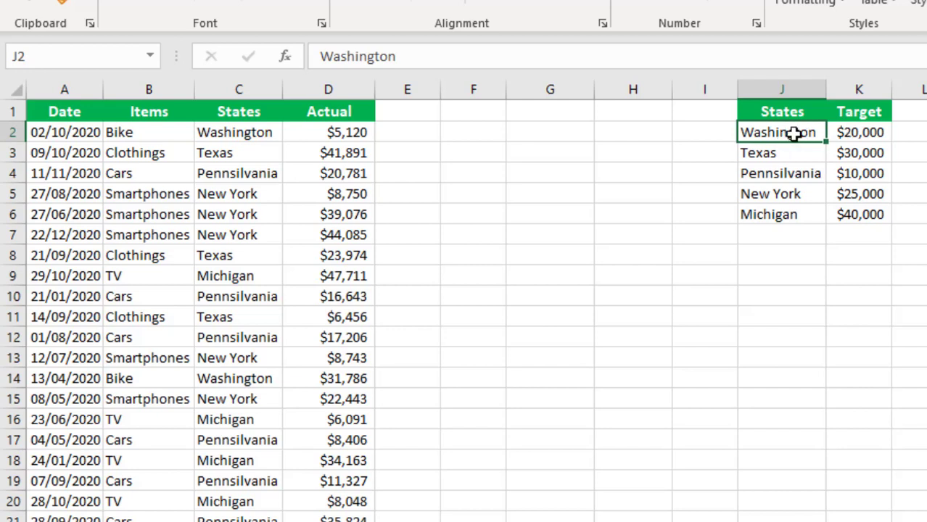
click(854, 132)
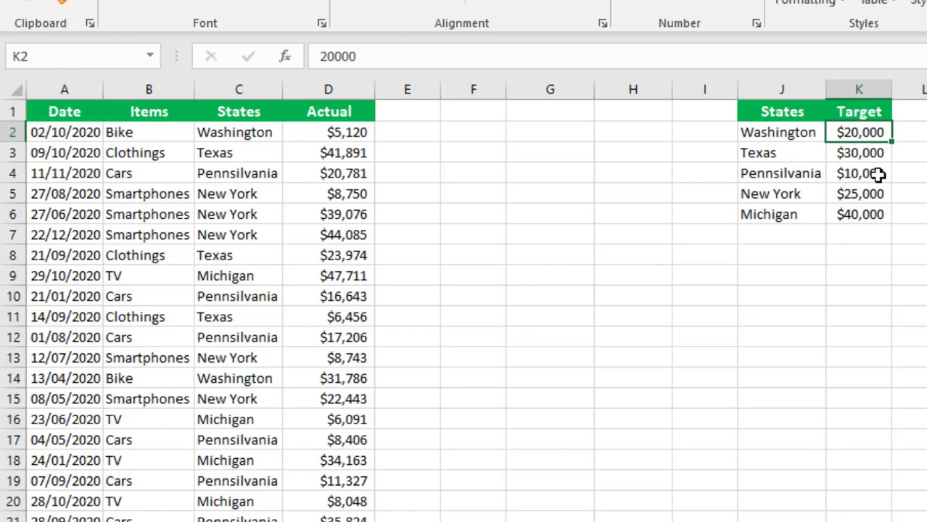
click(765, 152)
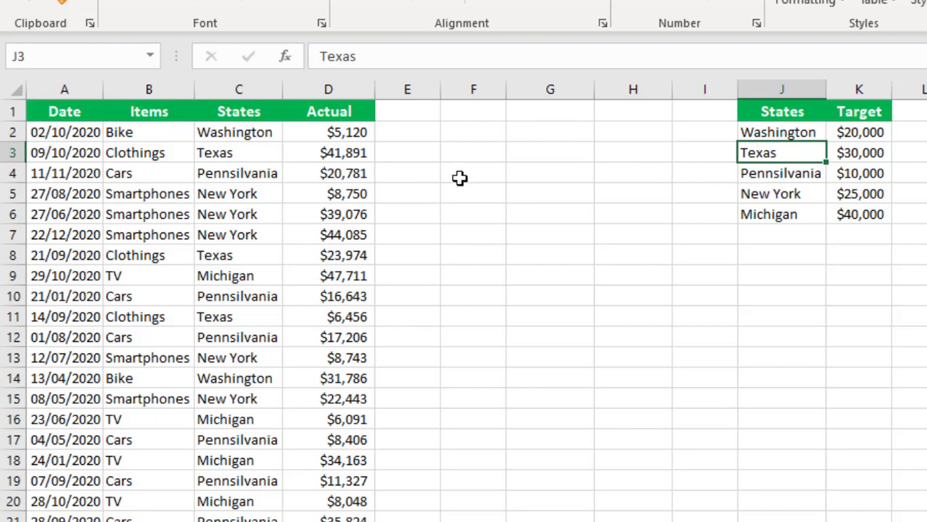
Step: Type =D2>=VLOOKUP(C2,$J$2:$K$6,2,0) into F2 without committing it
click(470, 136)
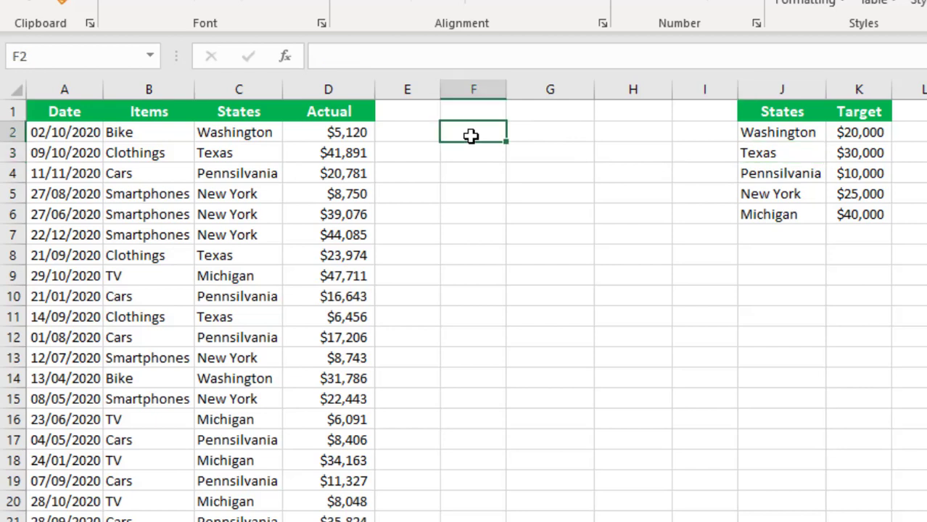
text(=)
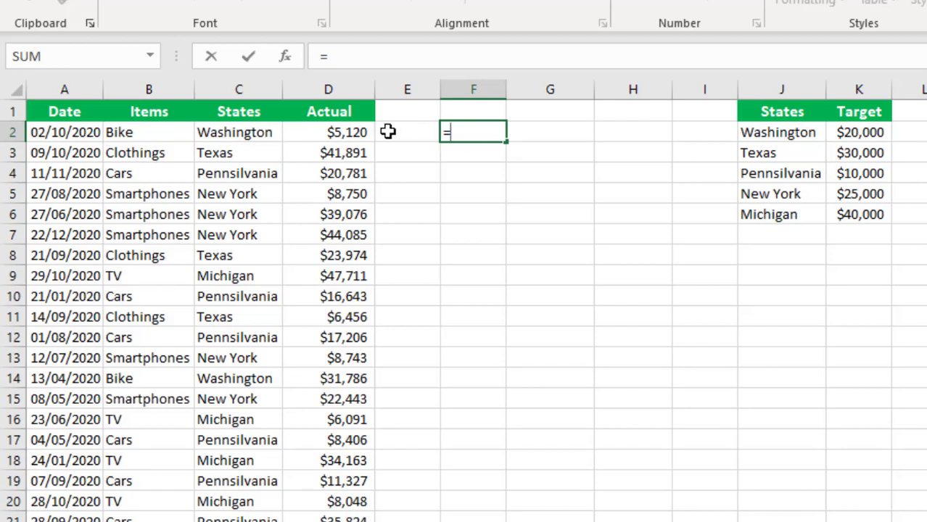
click(342, 132)
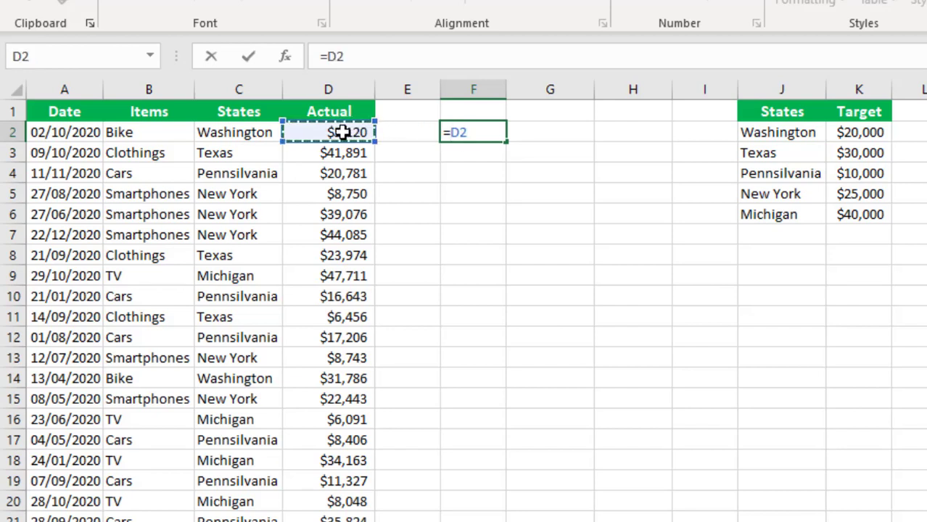
text(>=)
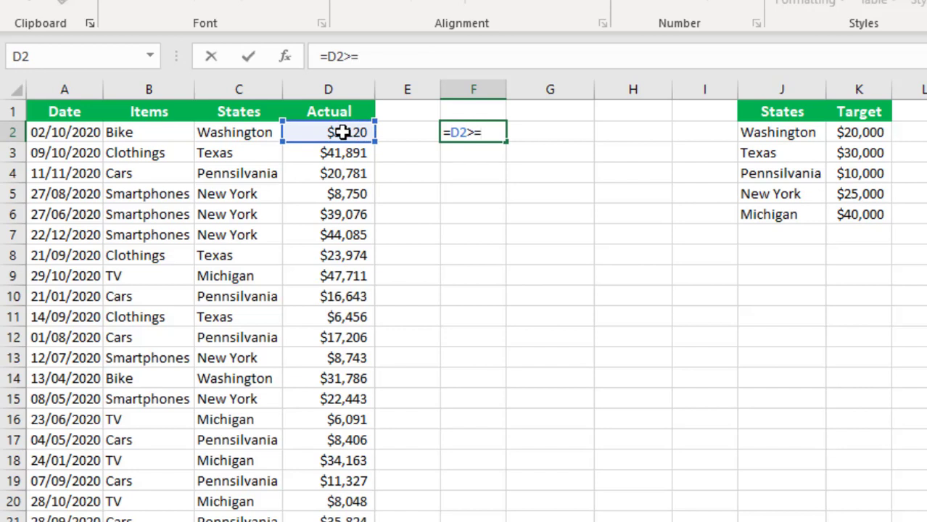
text(vlo)
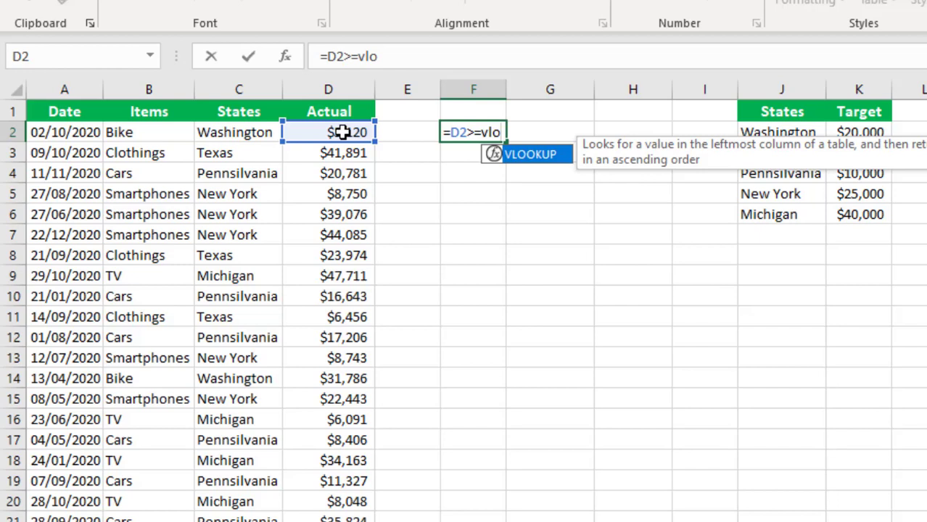
key(Tab)
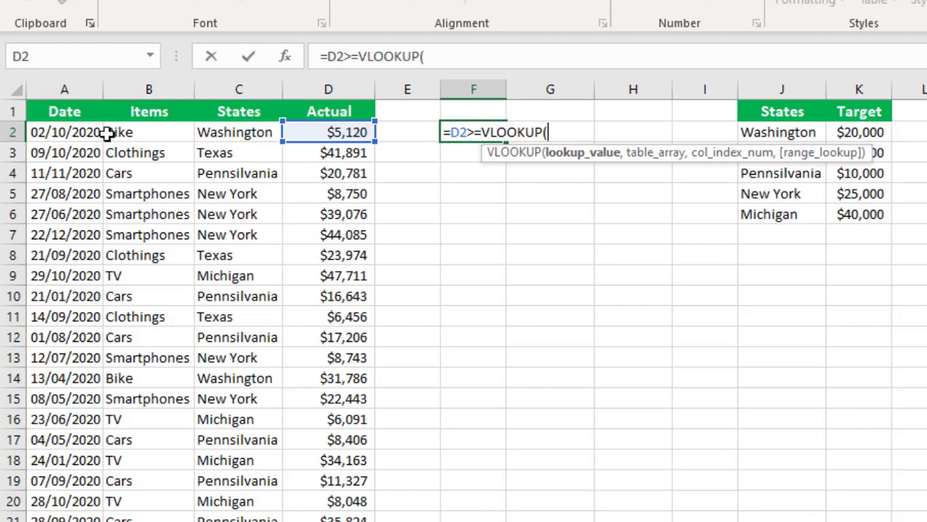
click(222, 136)
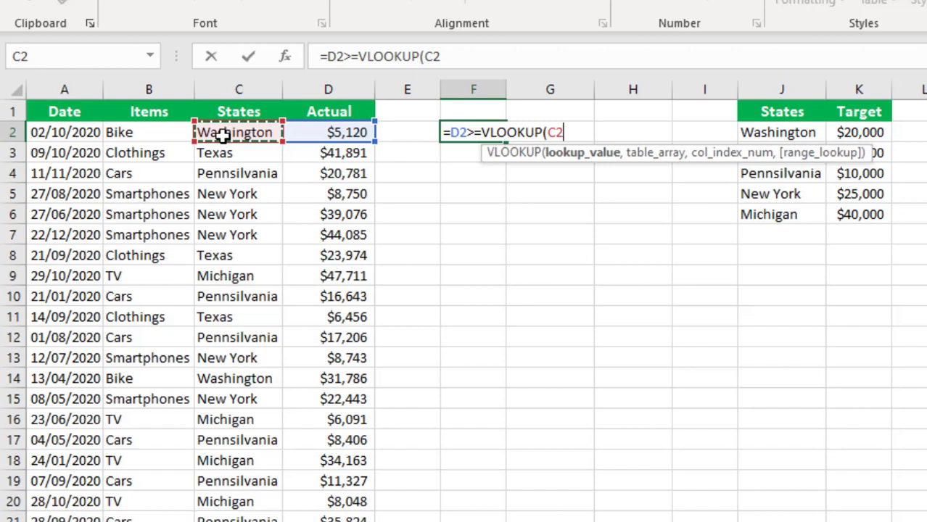
text(,)
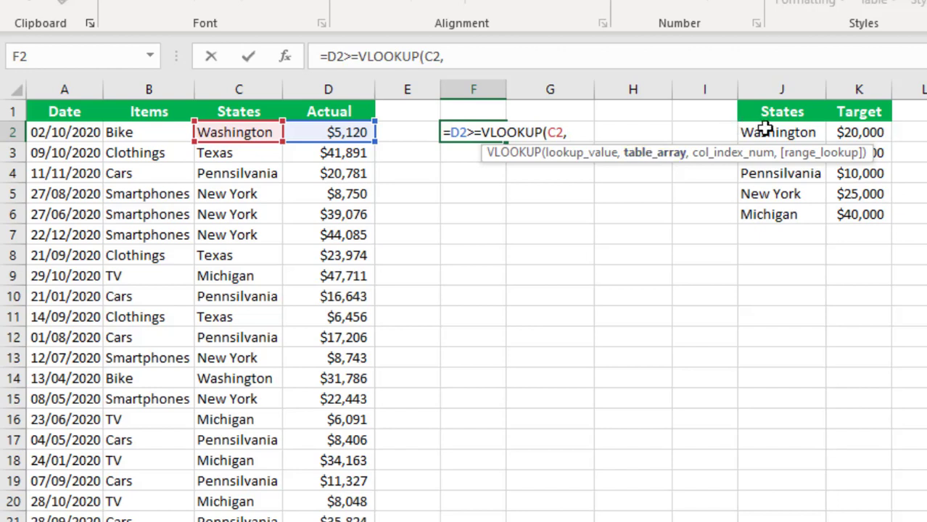
drag(766, 129, 857, 218)
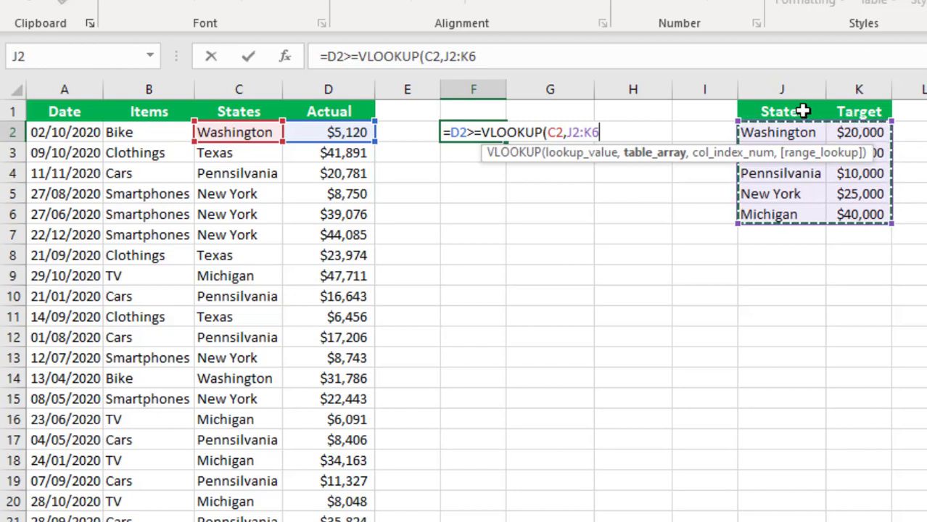
key(F4)
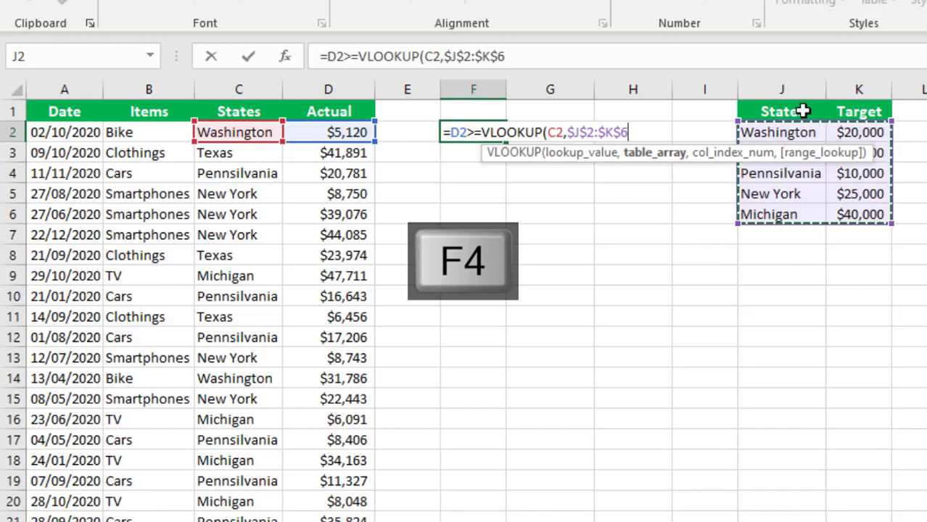
text(,)
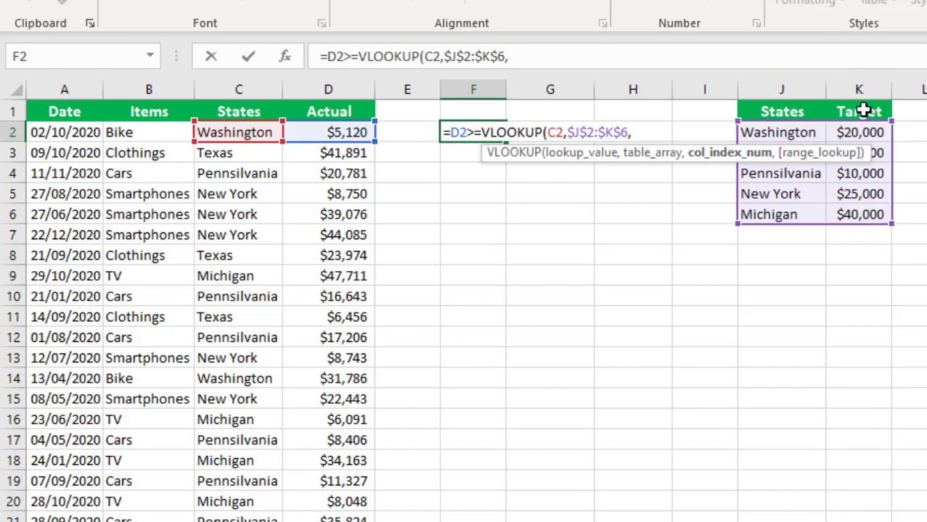
text(2,)
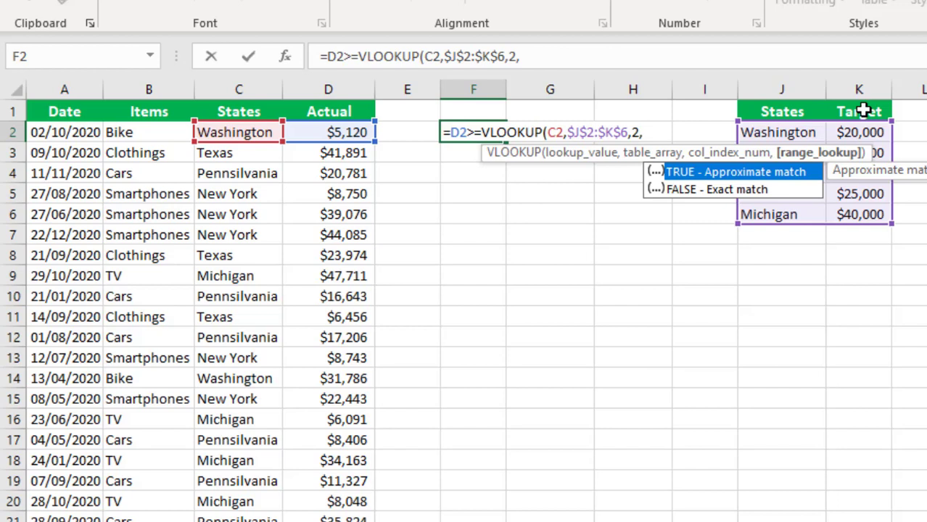
text(0))
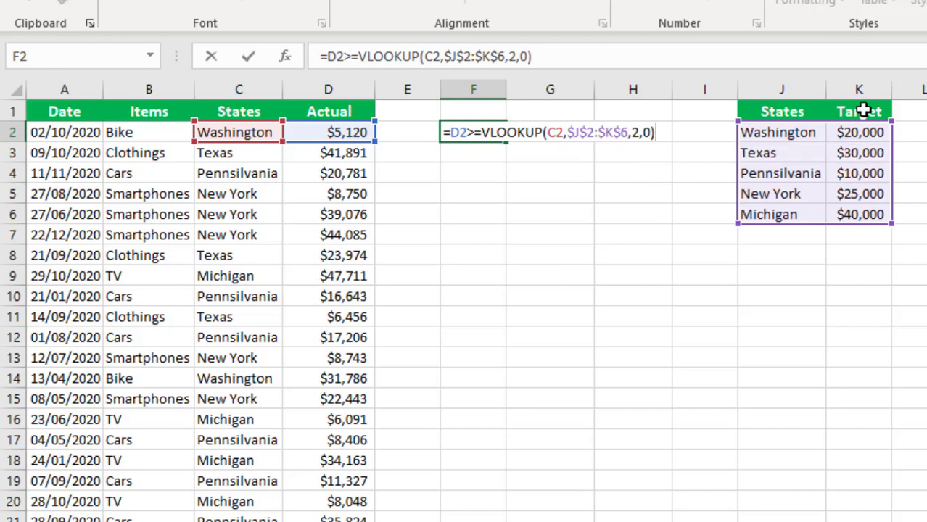
Step: Preview F2's result, commit the VLOOKUP test, and fill it down column F to row 27
key(F9)
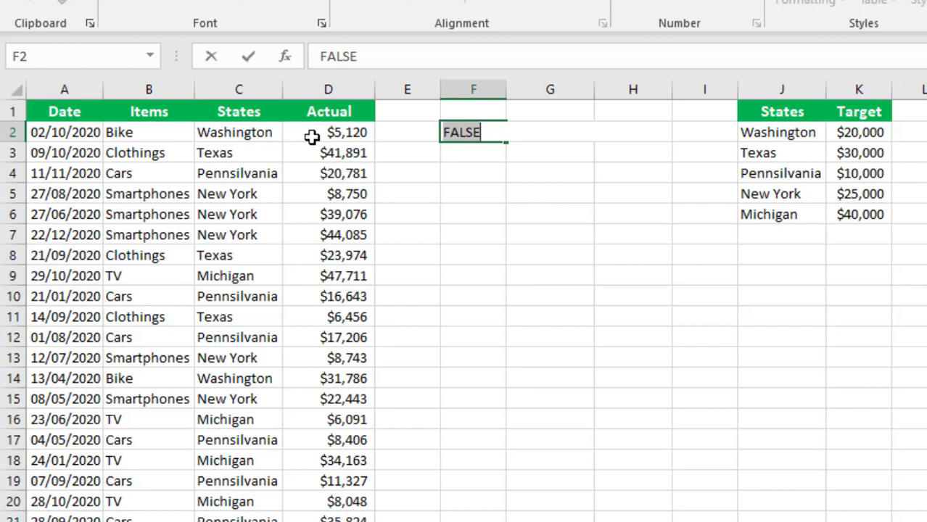
key(ctrl+z)
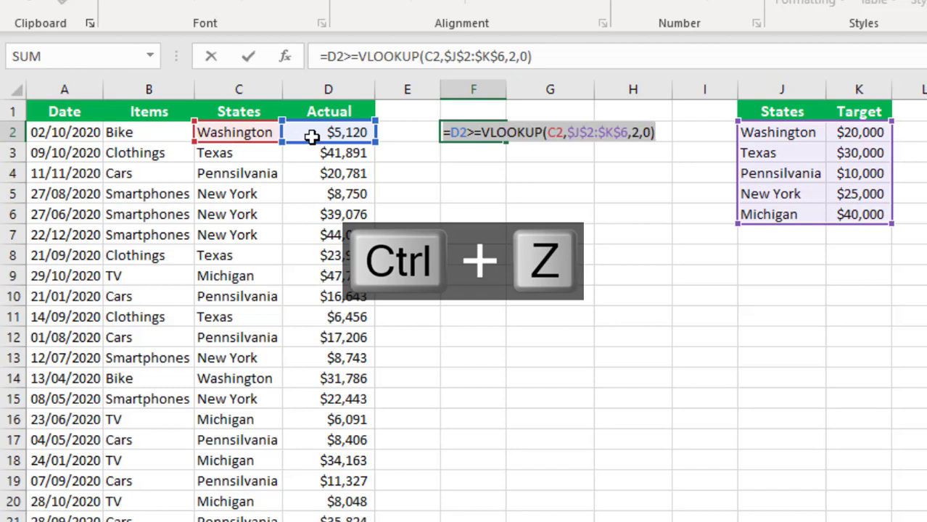
key(ctrl+Return)
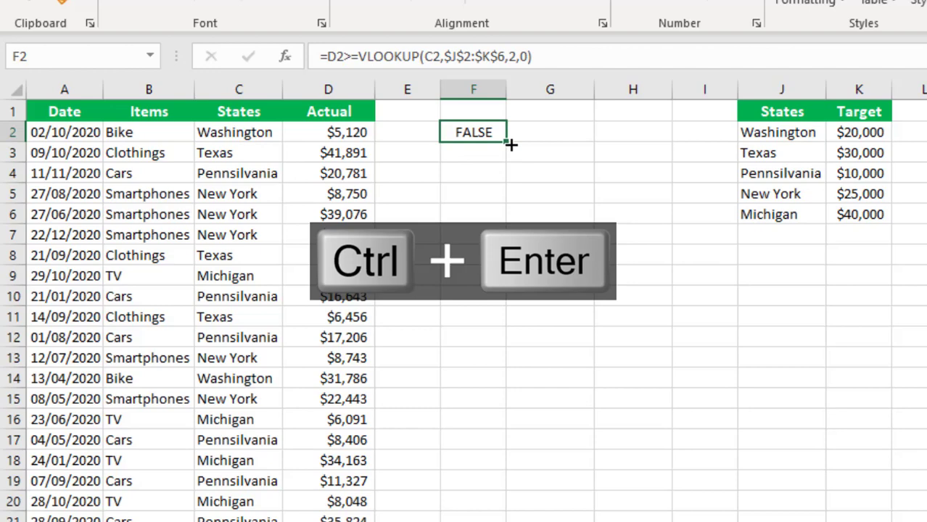
drag(511, 145, 479, 513)
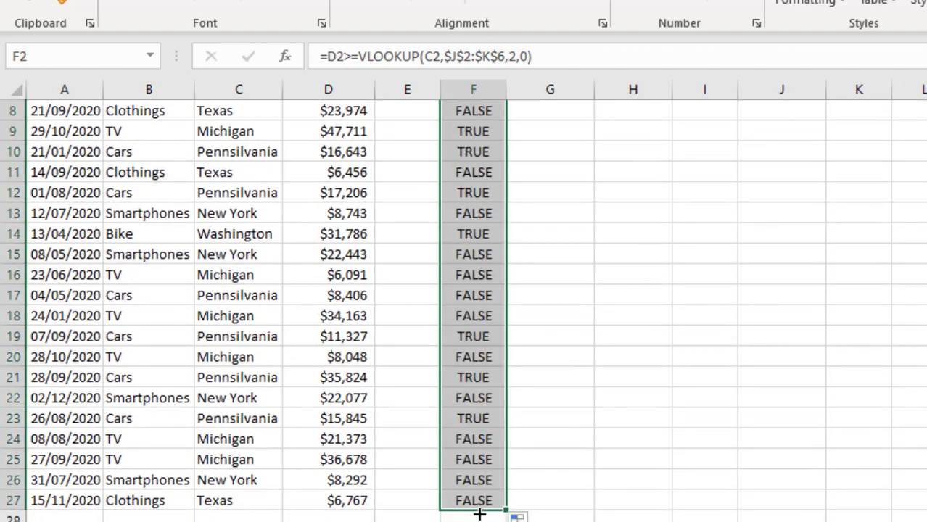
key(ctrl+Up)
key(Down)
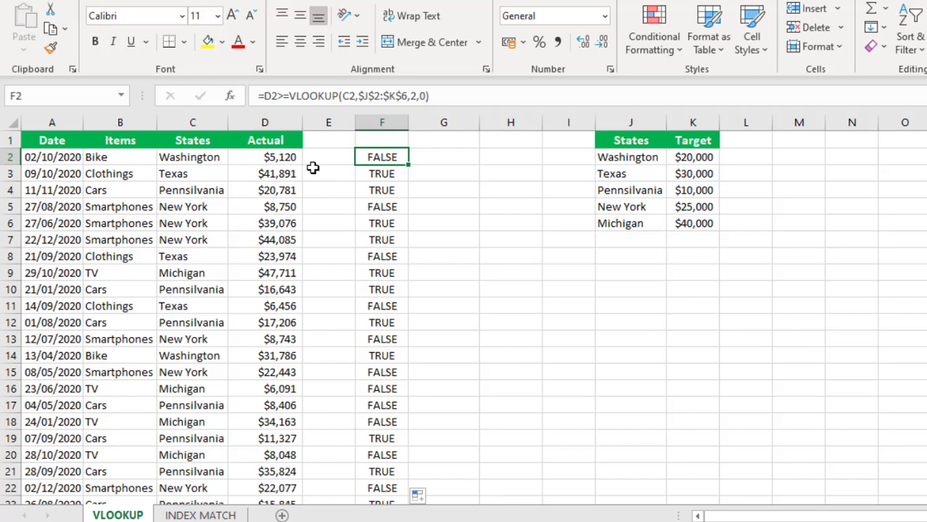
Step: Change F2 to =$D2>=VLOOKUP($C2,$J$2:$K$6,2,0) and refill it down column F
key(F2)
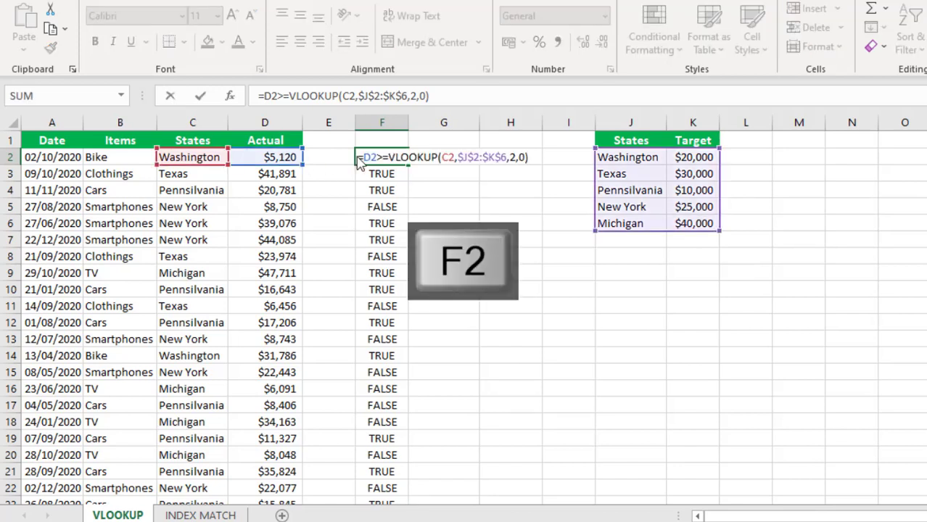
click(363, 156)
key(F4)
key(F4)
key(F4)
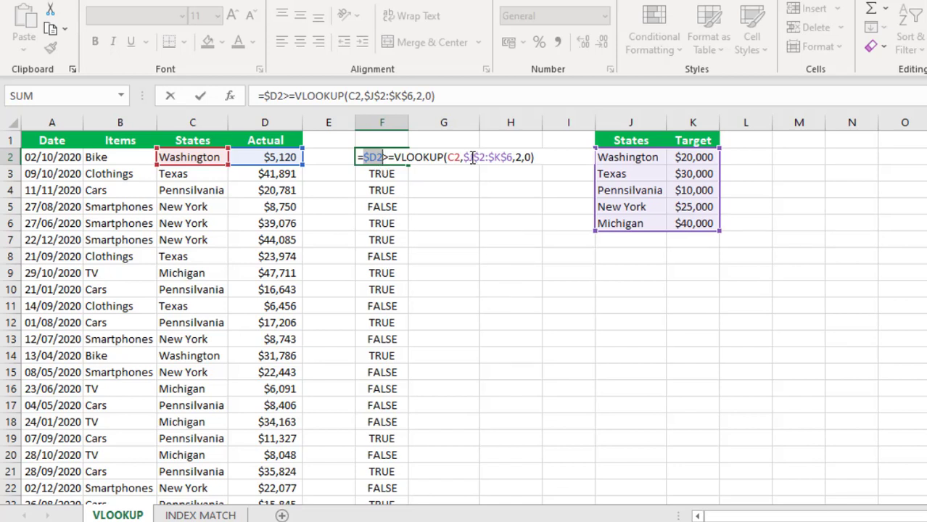
click(454, 157)
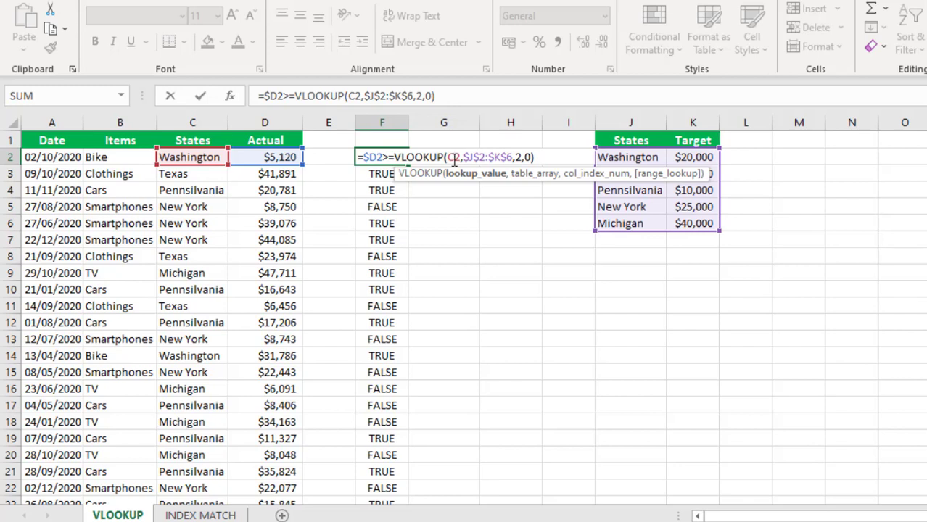
key(F4)
key(F4)
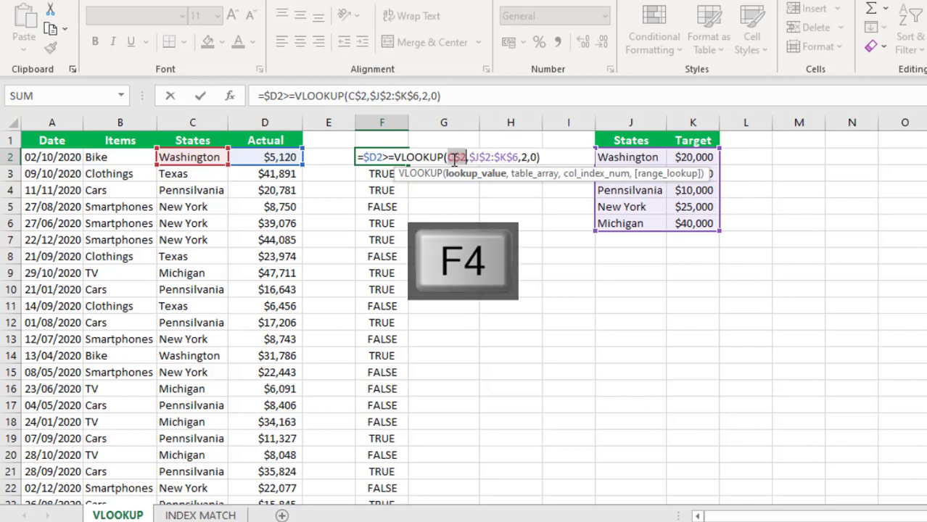
key(F4)
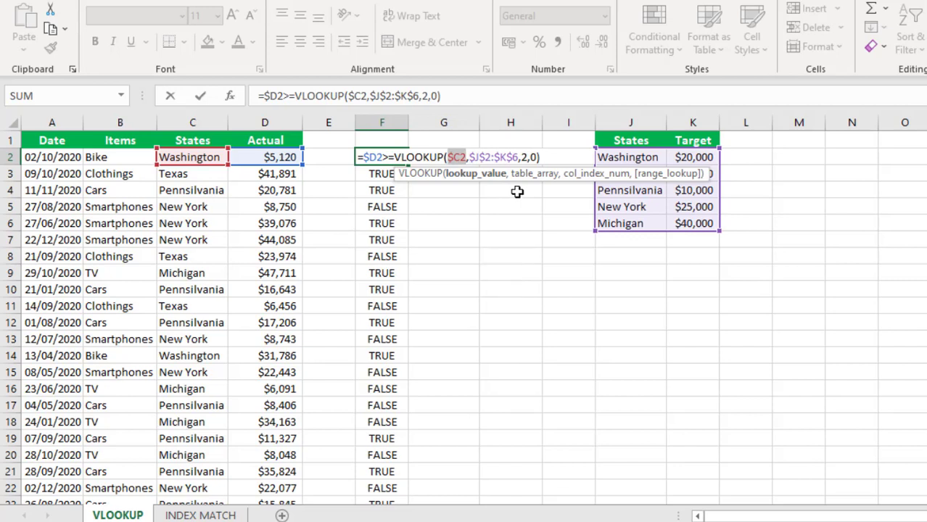
click(485, 158)
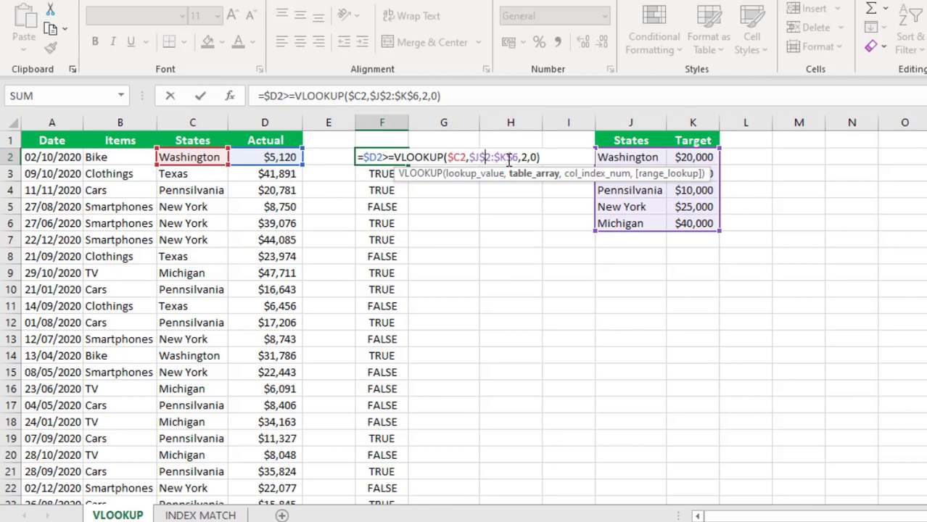
key(ctrl+Return)
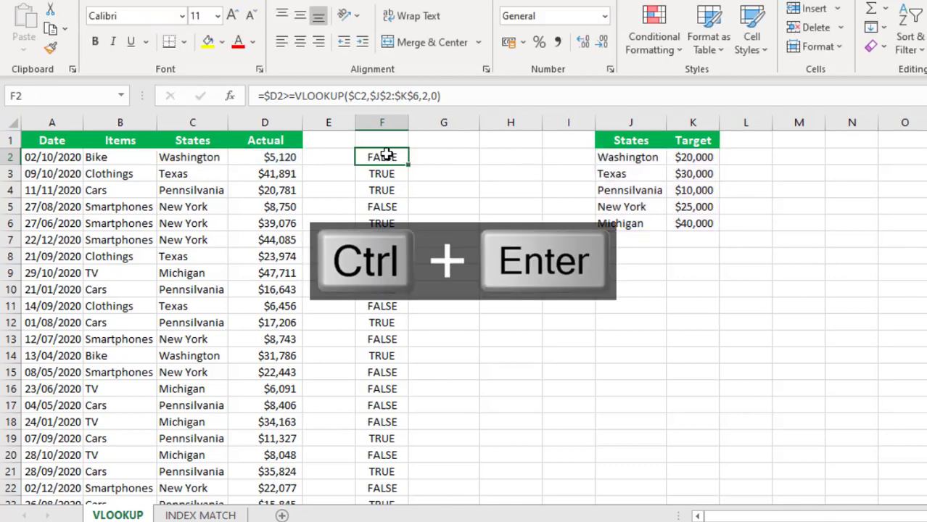
double_click(411, 164)
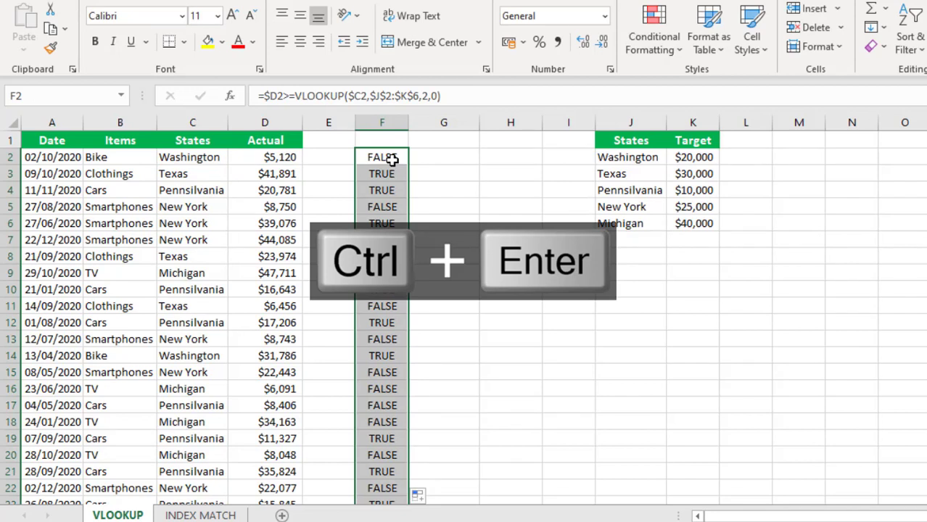
click(391, 159)
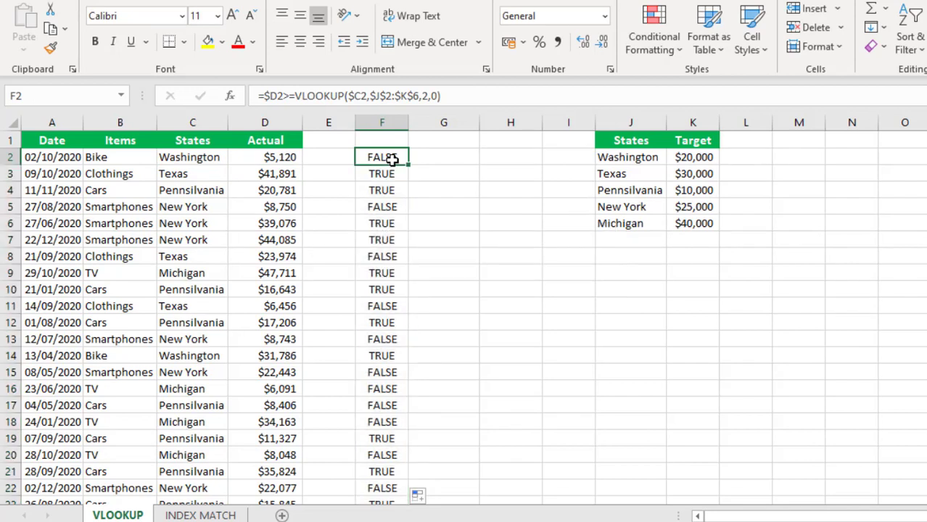
Step: Copy F2's VLOOKUP target-test formula text from the formula bar
click(473, 93)
drag(474, 93, 149, 86)
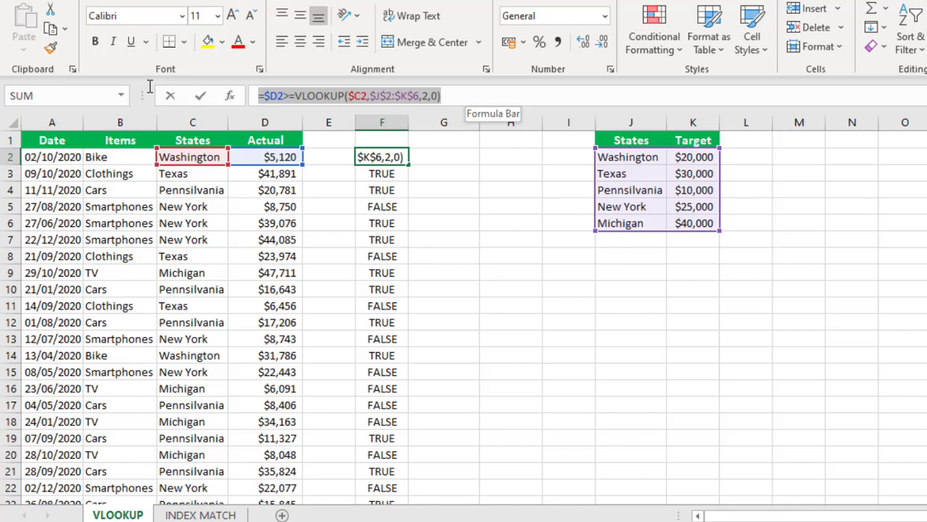
key(ctrl+c)
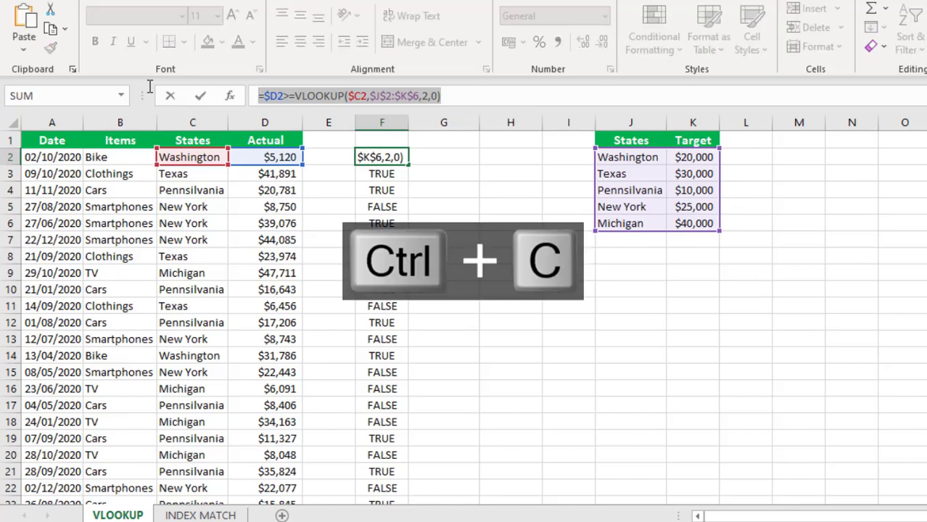
key(Escape)
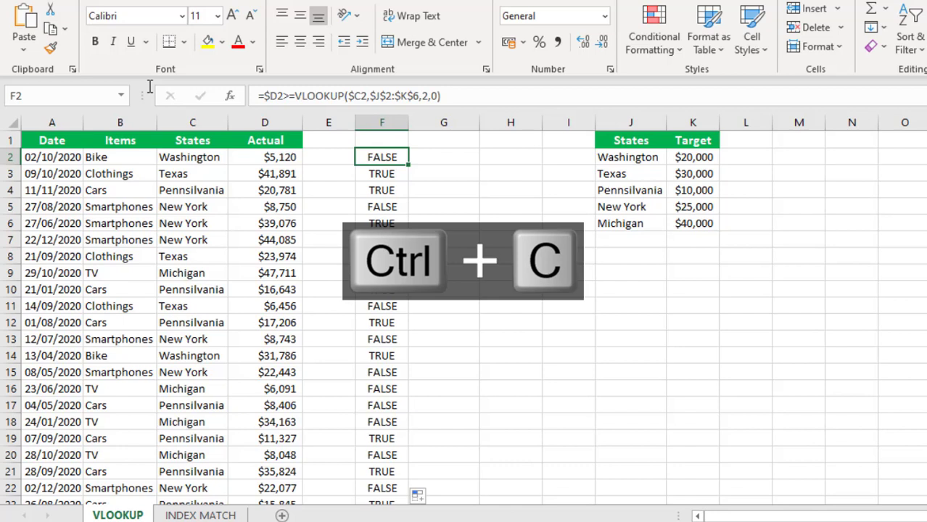
Step: Select the sales data range A2:D27
click(43, 157)
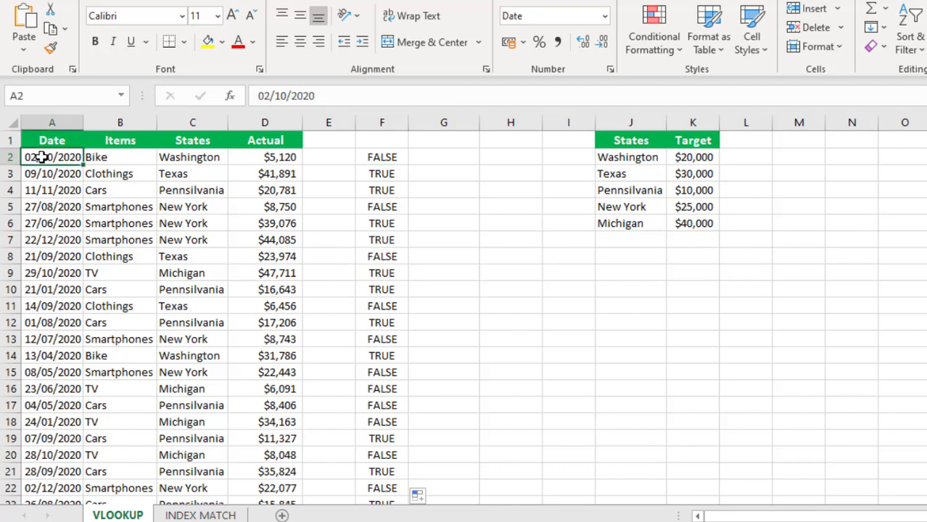
key(ctrl+shift+Right)
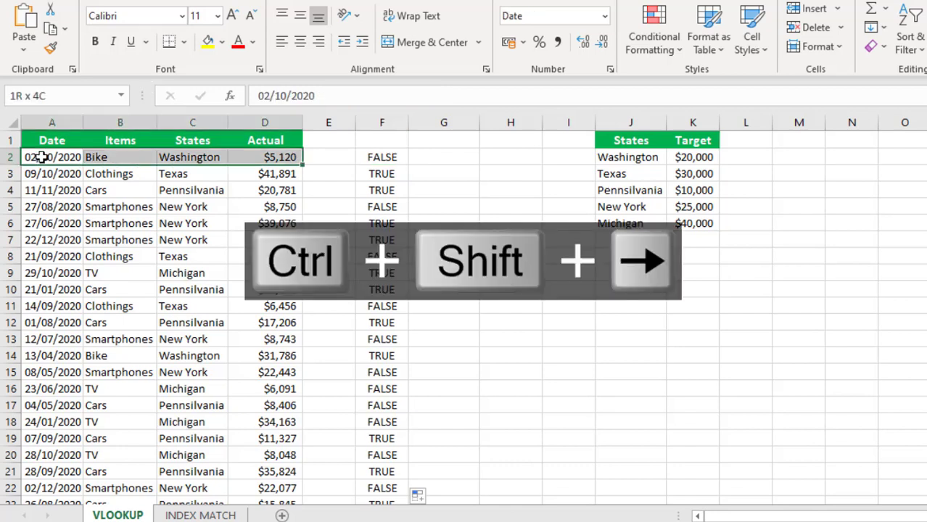
key(ctrl+shift+Down)
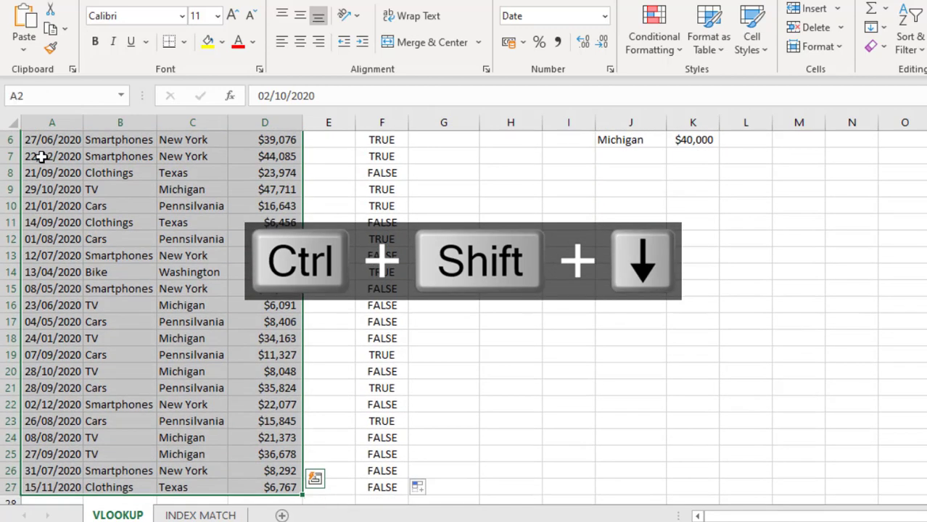
key(ctrl+BackSpace)
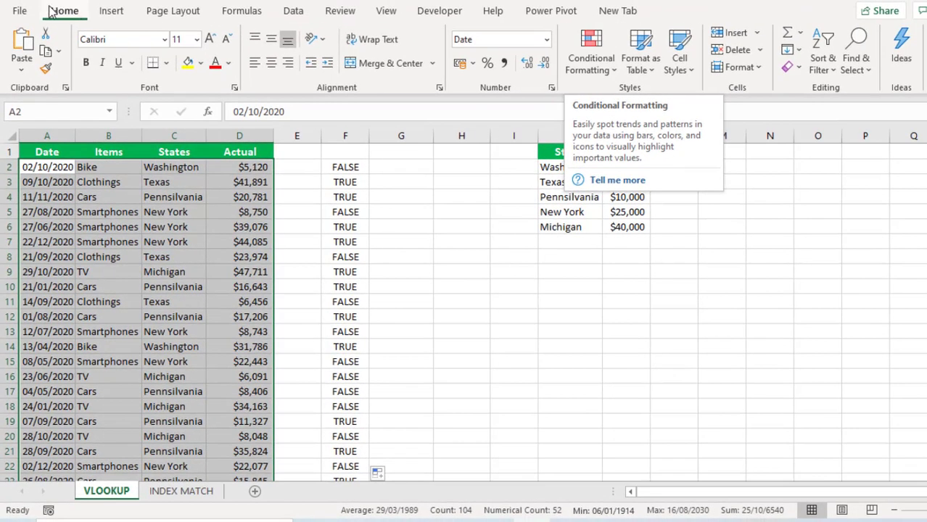
Step: Create a new formula-based rule using the pasted =$D2>=VLOOKUP($C2,$J$2:$K$6,2,0)
click(603, 55)
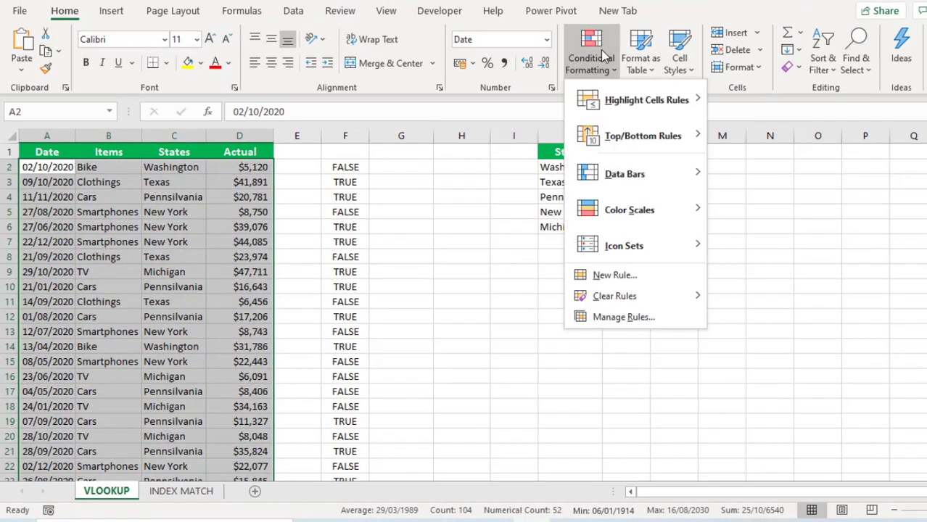
click(611, 277)
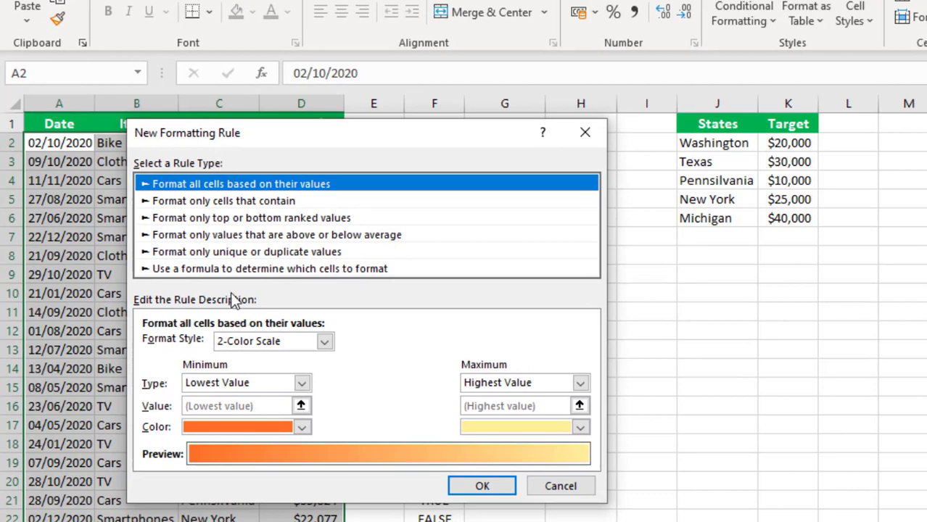
click(220, 269)
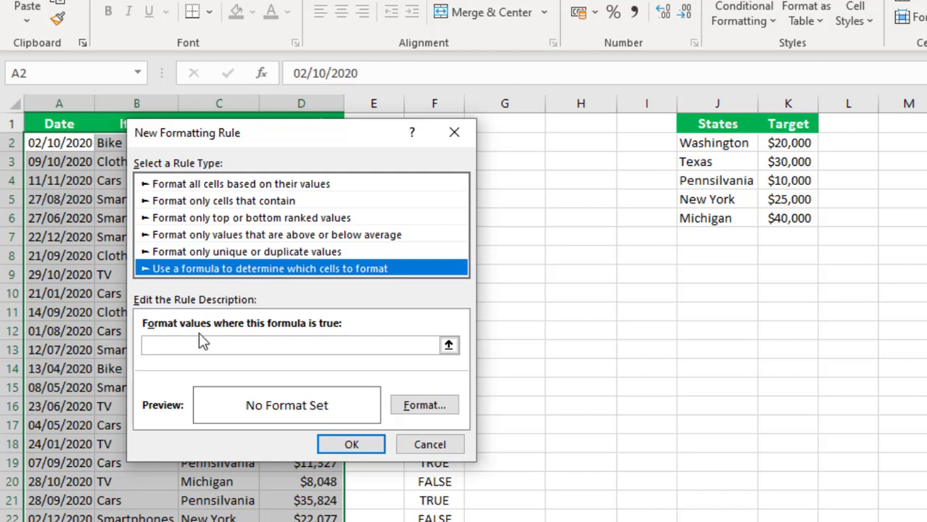
click(290, 338)
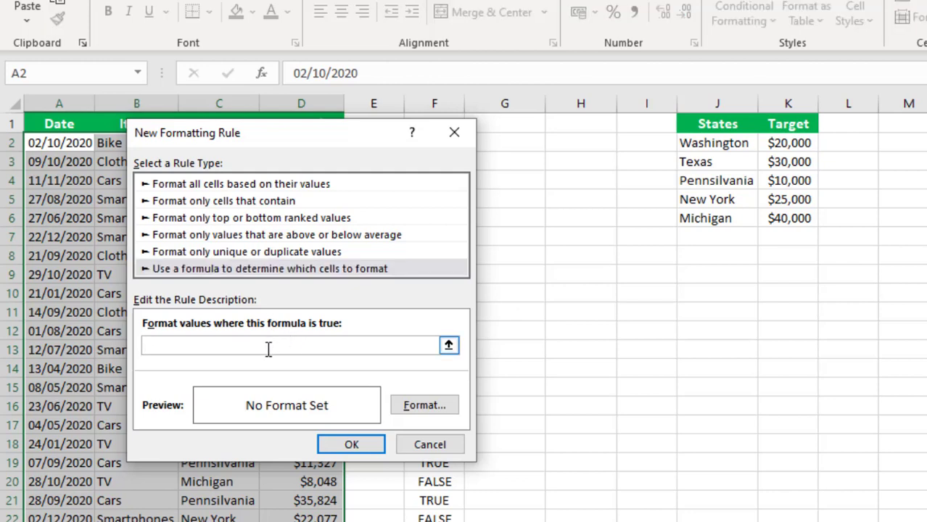
key(ctrl+v)
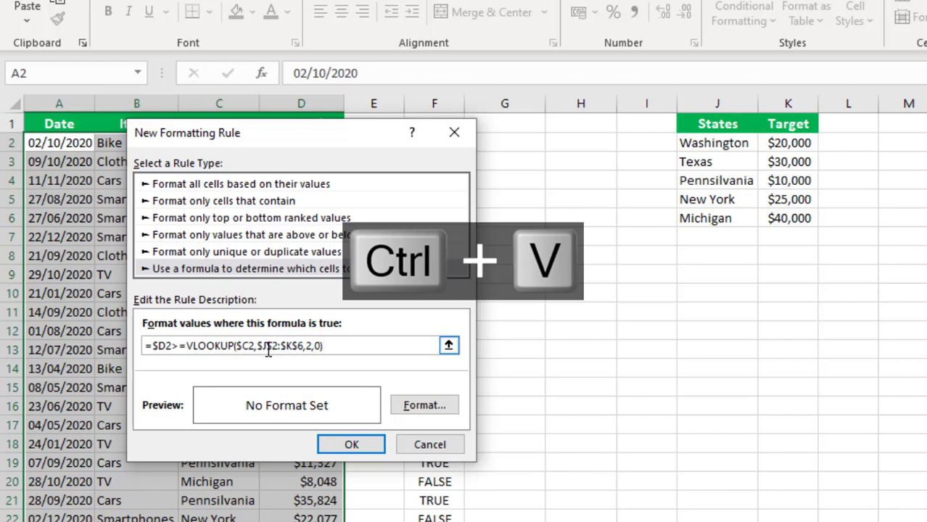
click(424, 417)
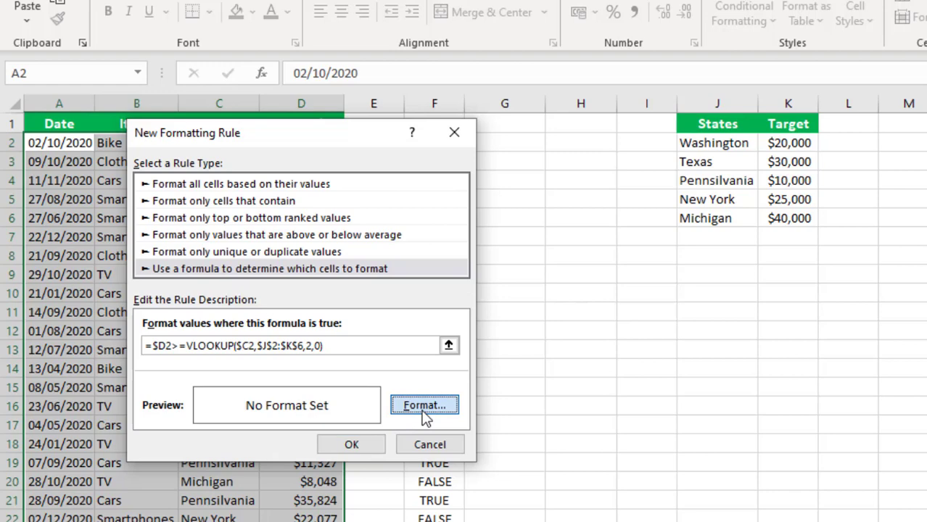
Step: Give the rule a green fill and apply it to the sales table
click(425, 417)
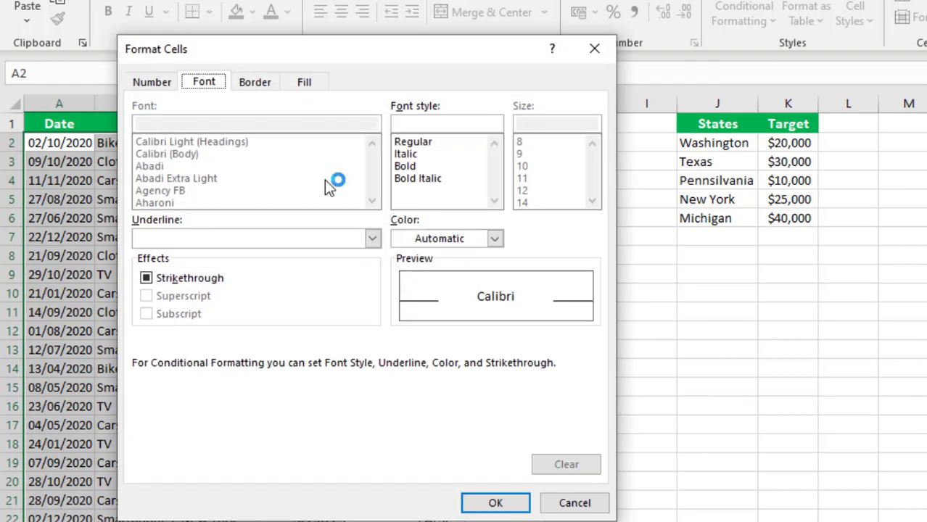
click(209, 83)
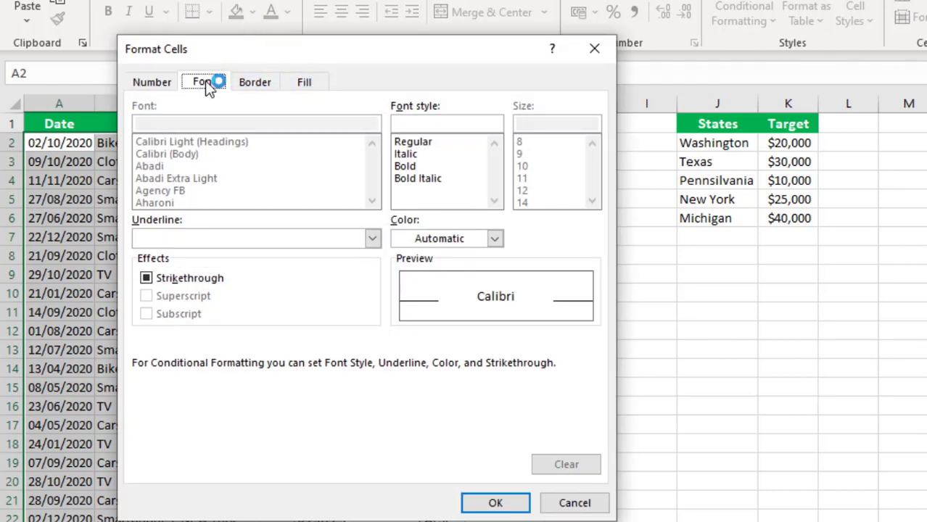
click(308, 83)
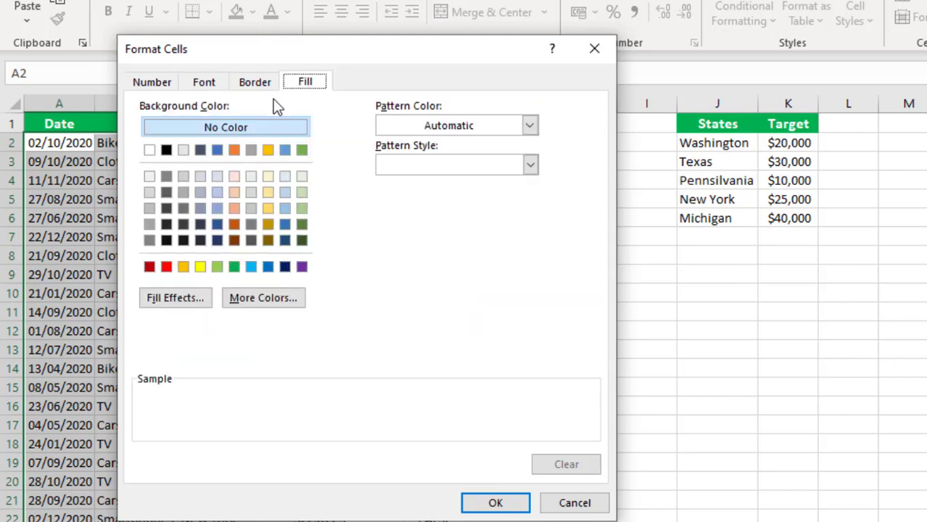
click(233, 269)
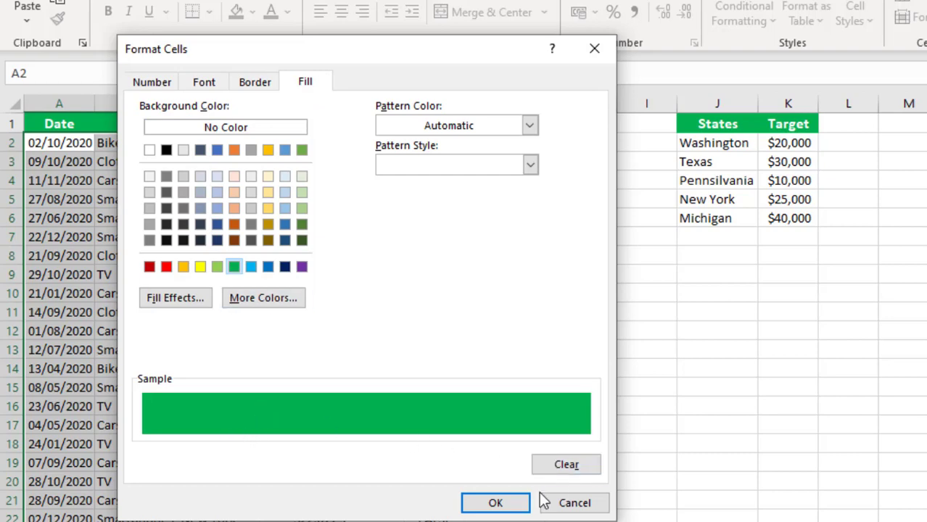
click(515, 505)
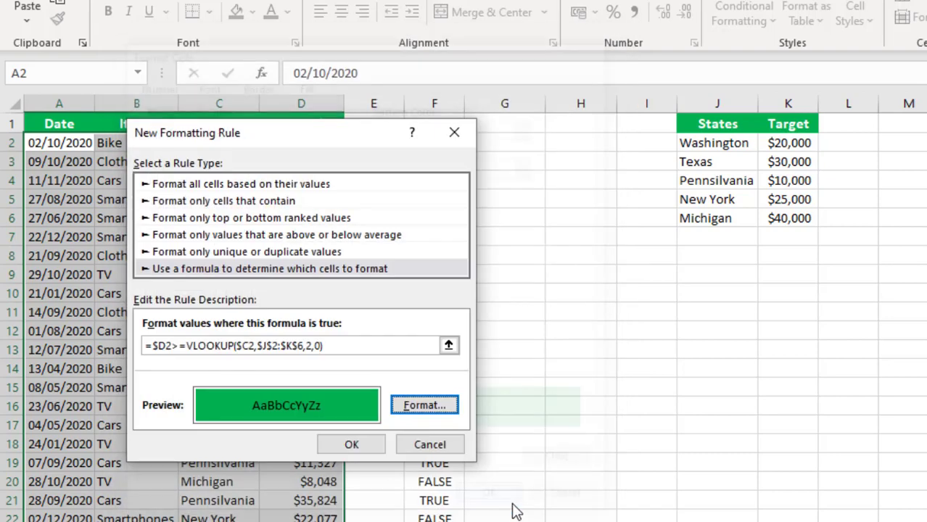
click(348, 445)
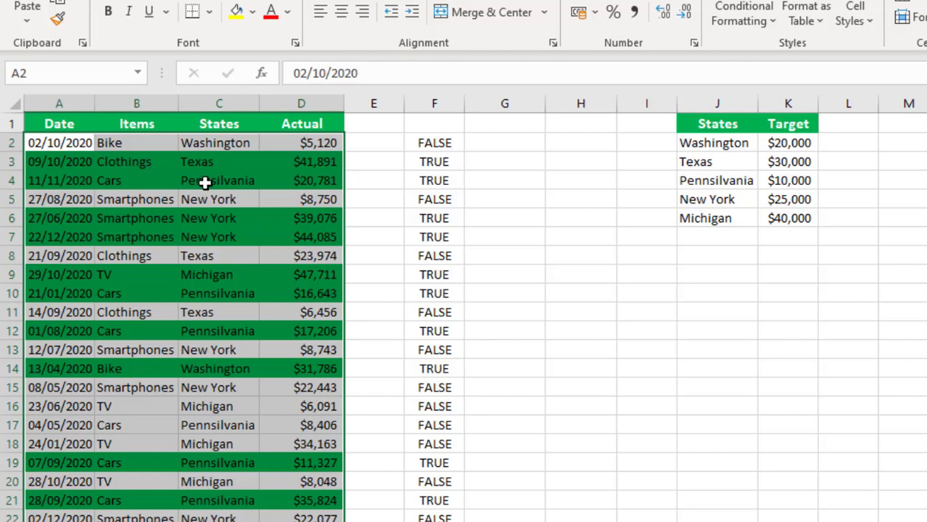
Step: Check the Texas target in K3, set D3's actual to 30000, and verify the stored value
click(225, 162)
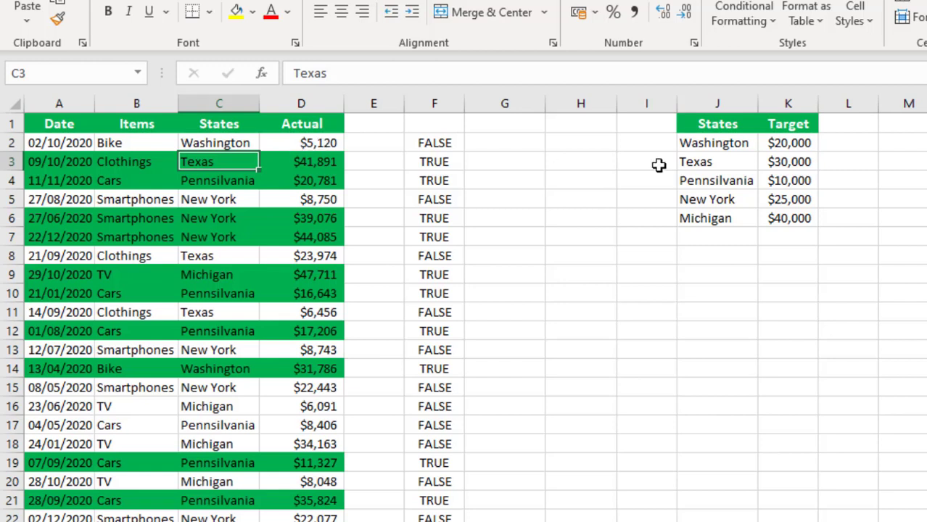
click(796, 163)
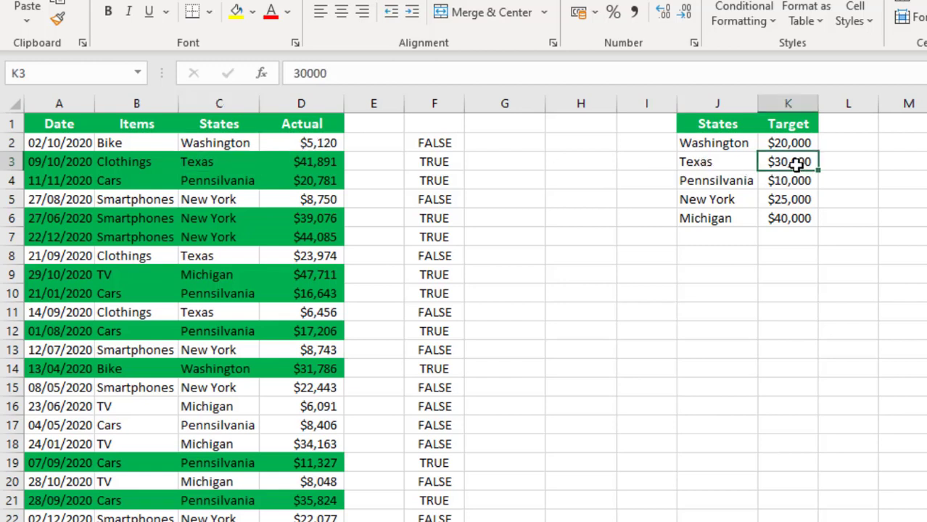
click(278, 162)
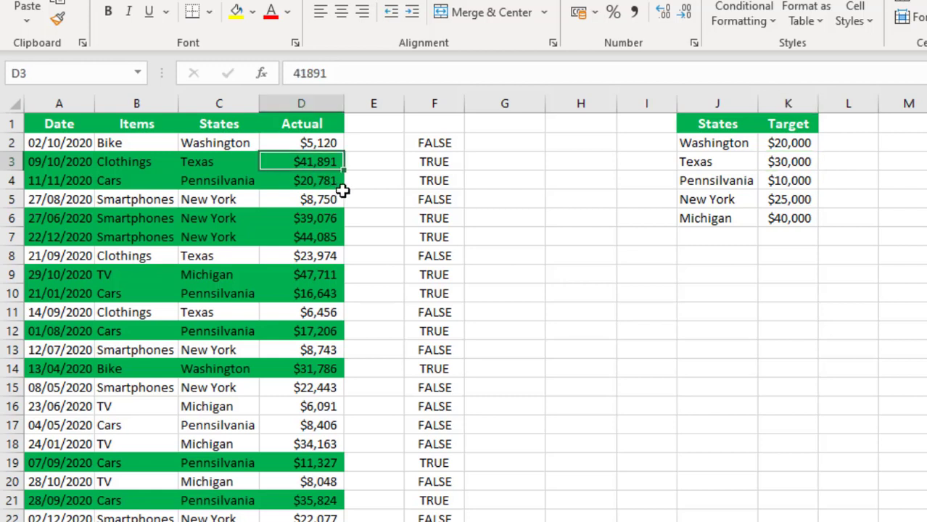
text(3)
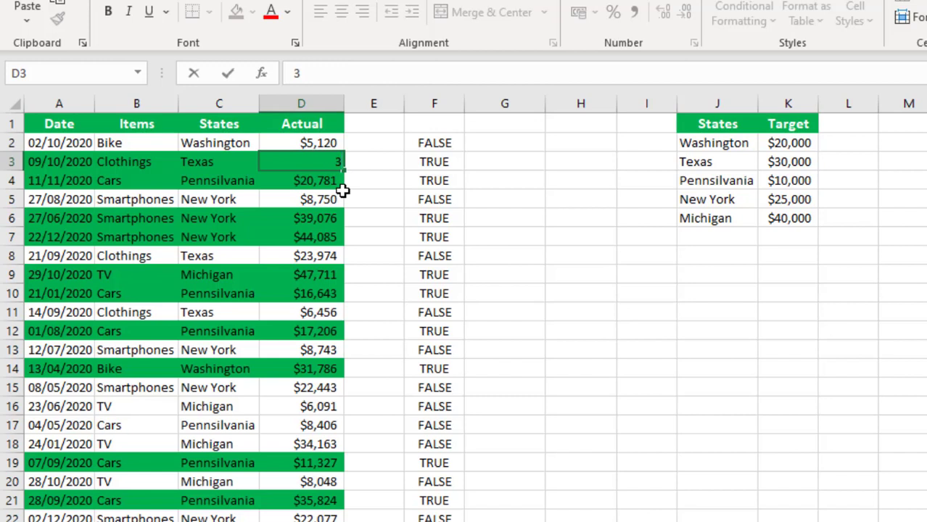
text(0000)
key(Return)
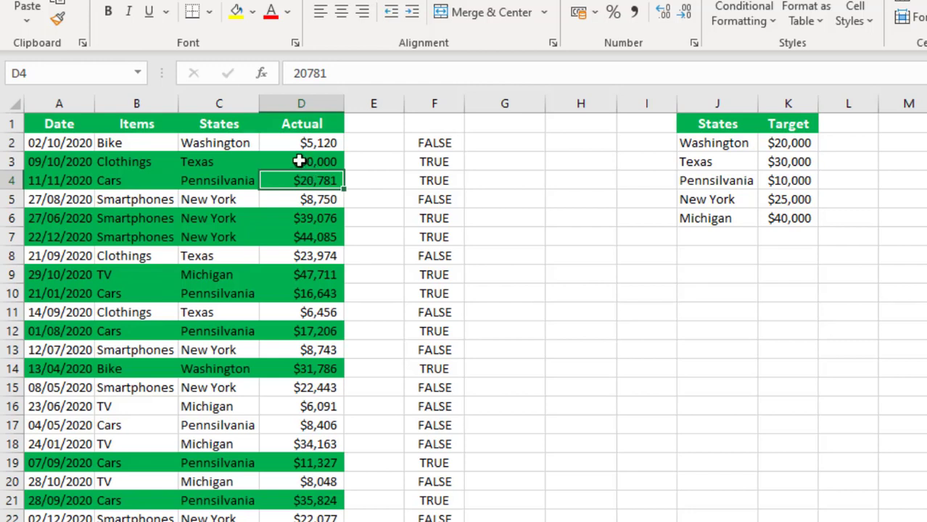
double_click(299, 161)
key(Escape)
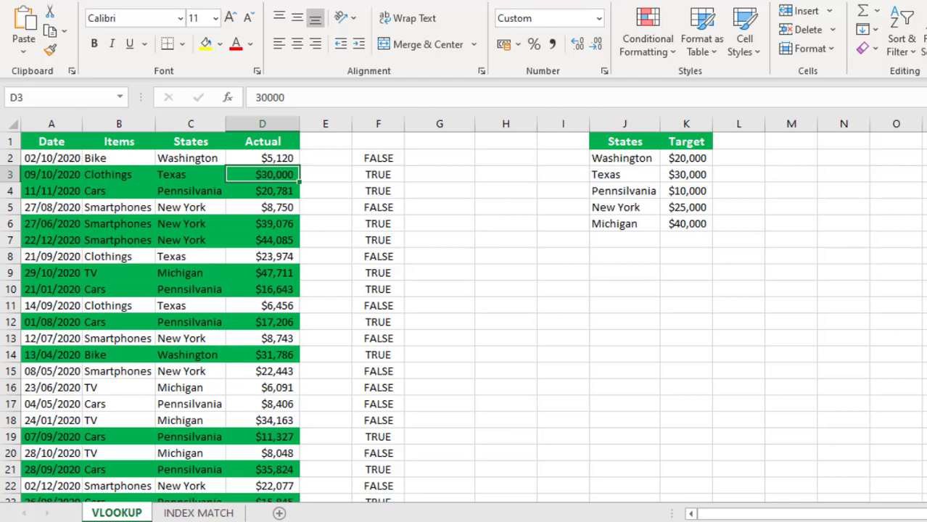
Step: On the INDEX MATCH sheet, start F2's formula as =D2>=INDEX($K$2:$K$6
click(203, 513)
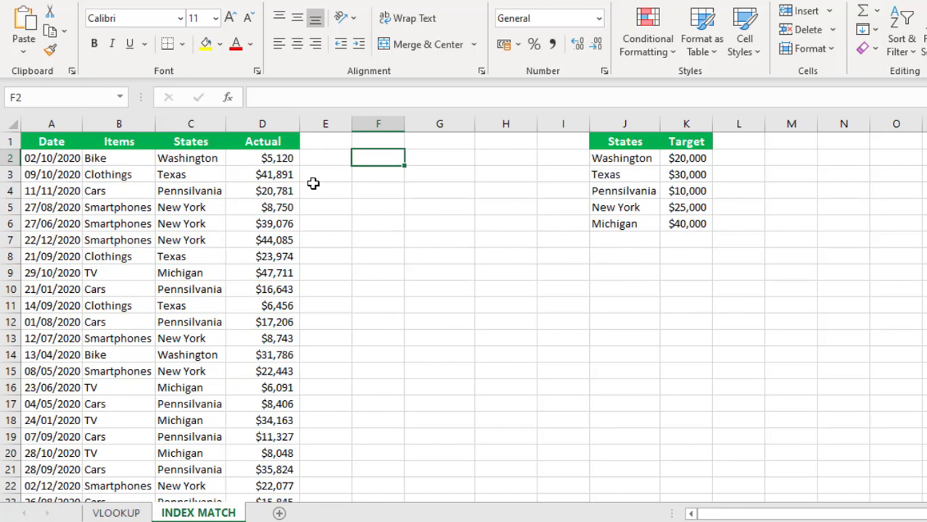
click(53, 157)
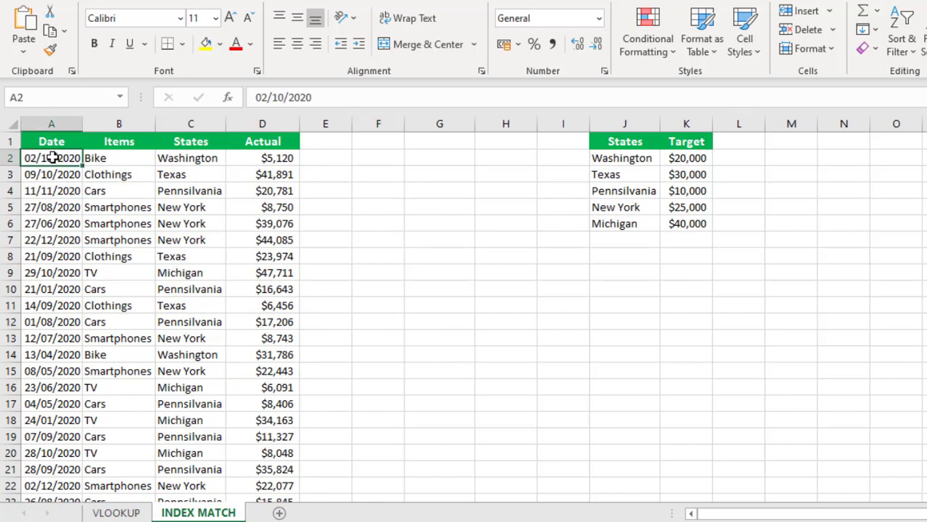
click(377, 157)
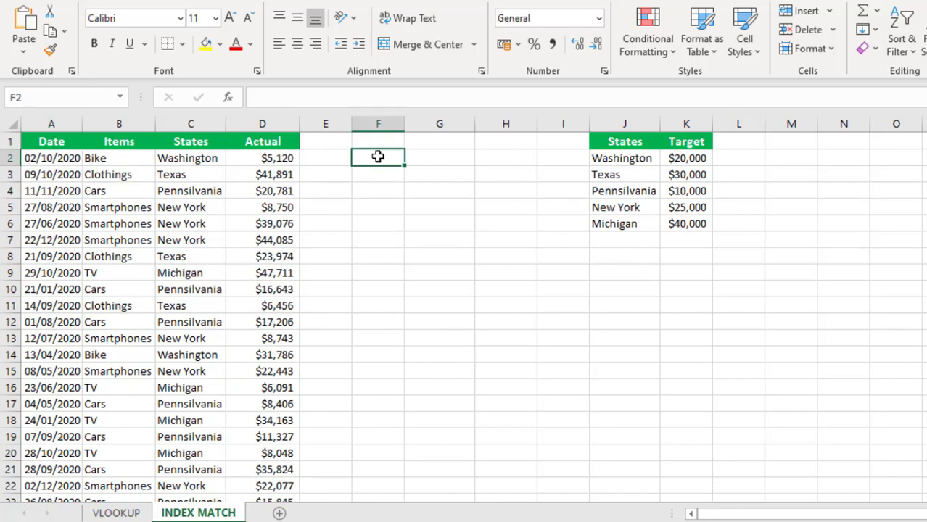
text(=)
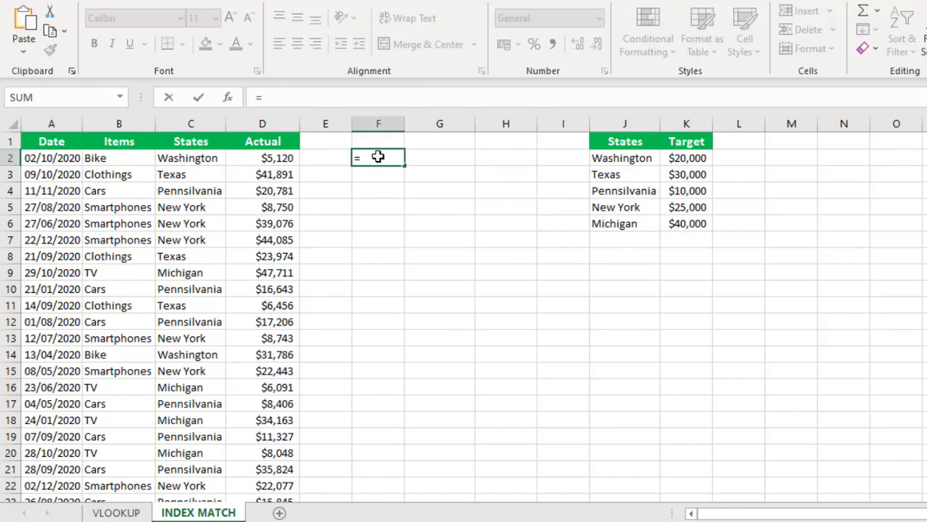
click(276, 158)
text(>)
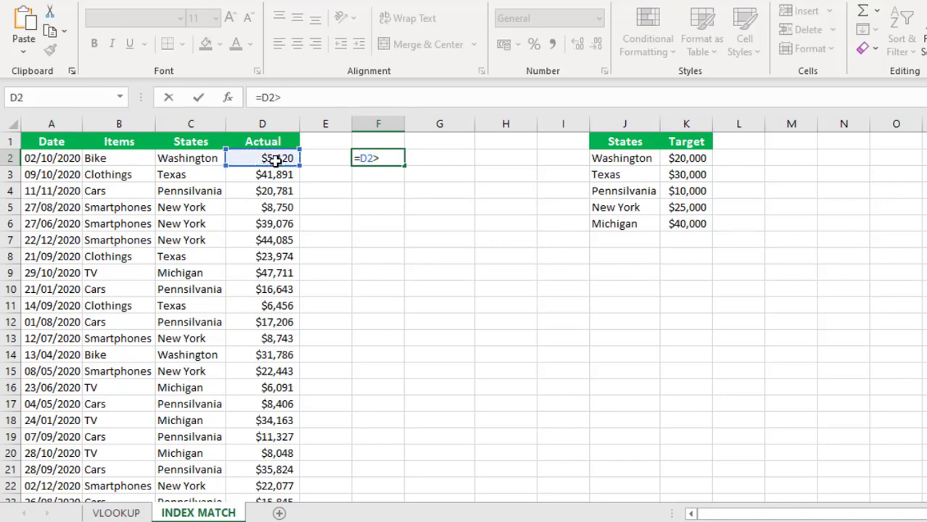
text(=ind)
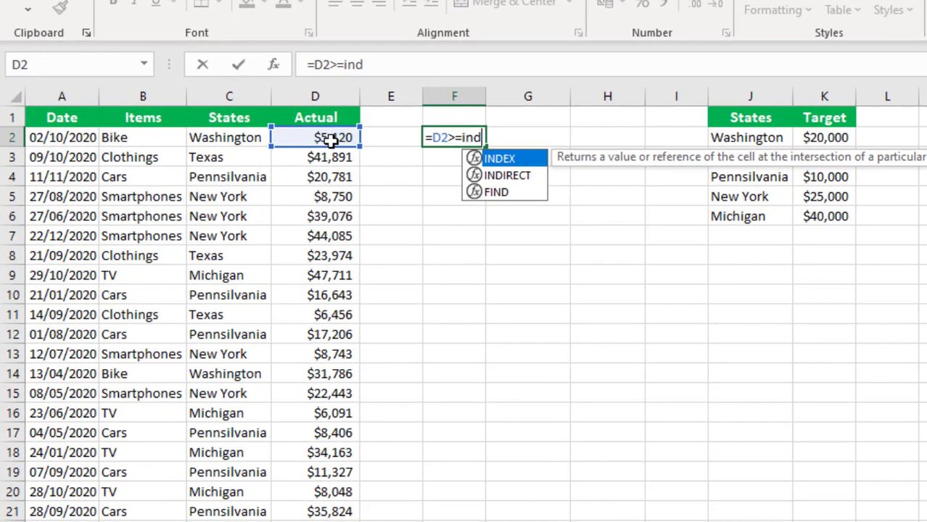
key(Tab)
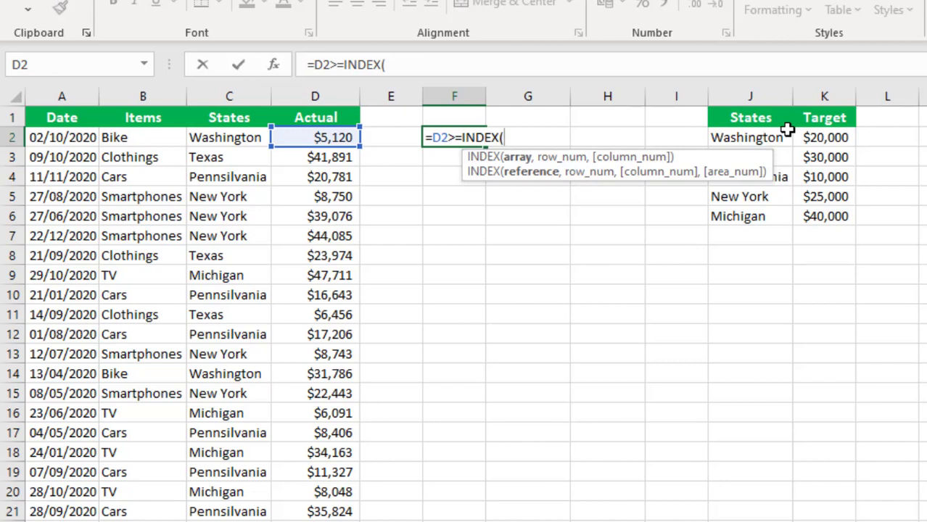
drag(821, 139, 836, 216)
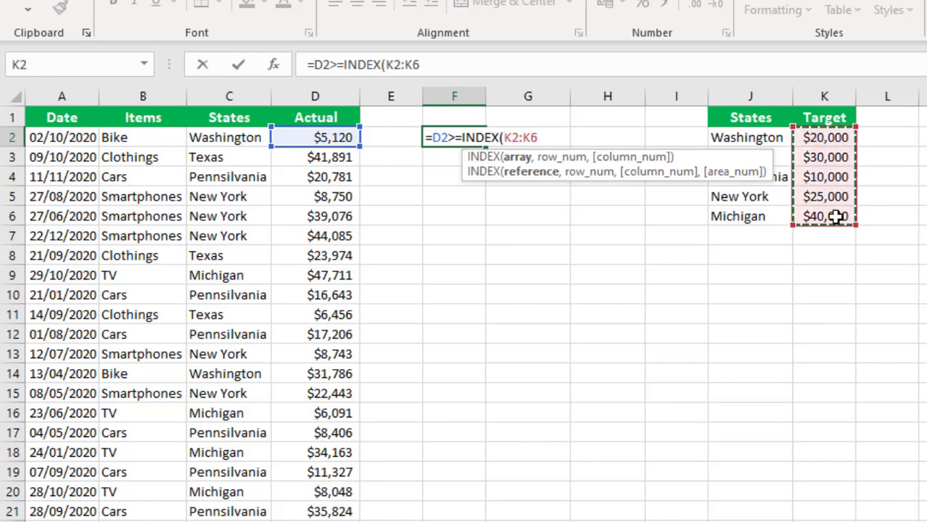
key(F4)
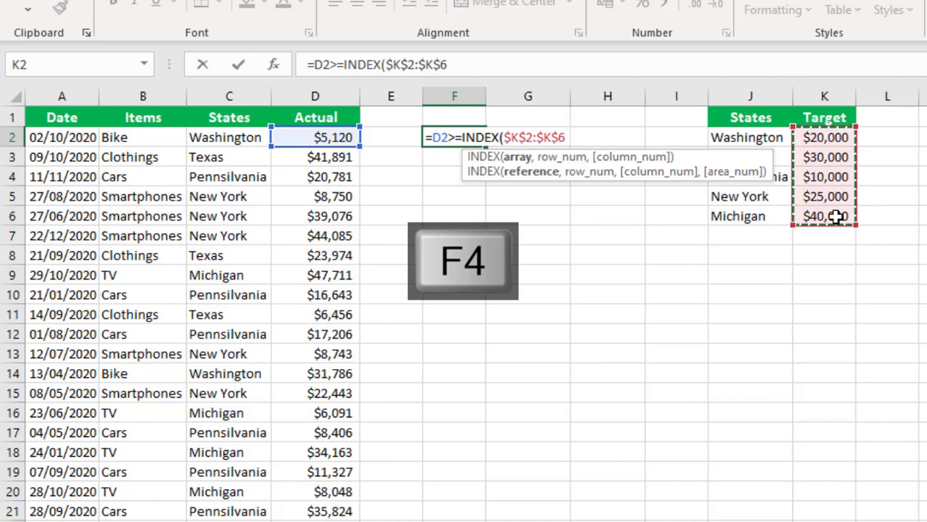
Step: Add MATCH($C2 to the formula and lock the actual reference as $D2
text(,)
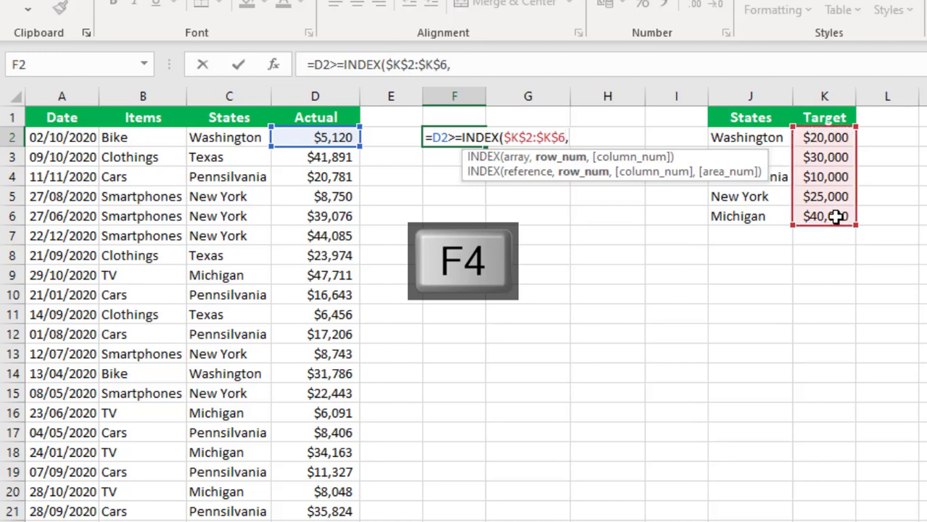
text(mat)
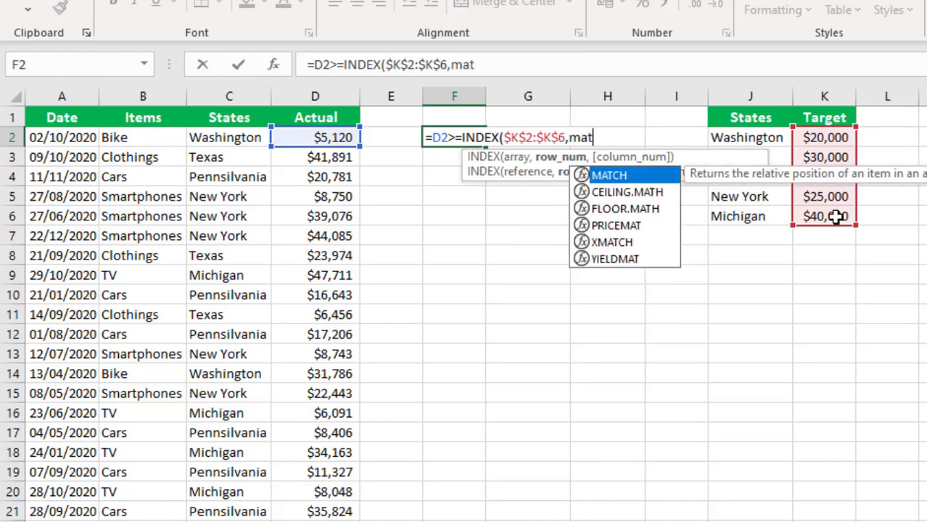
text(c)
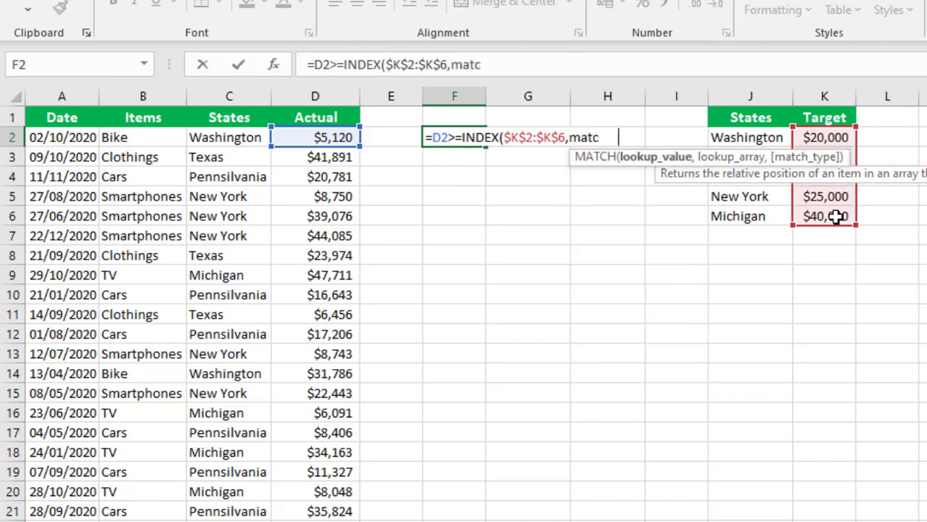
key(Tab)
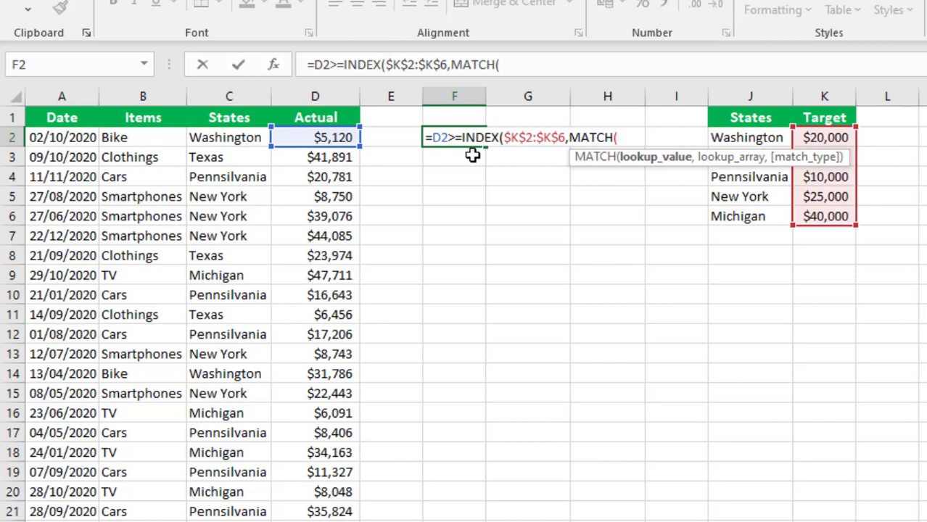
click(210, 137)
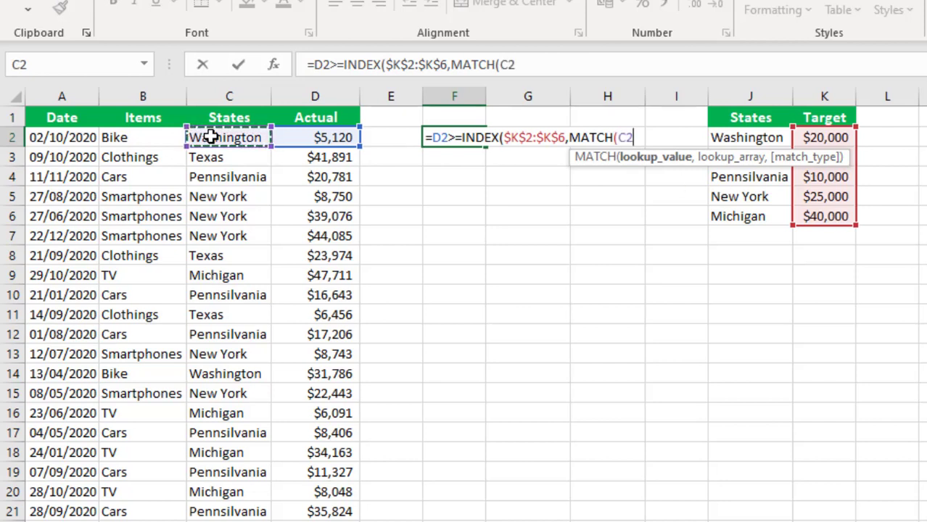
key(F4)
key(F4)
key(F4)
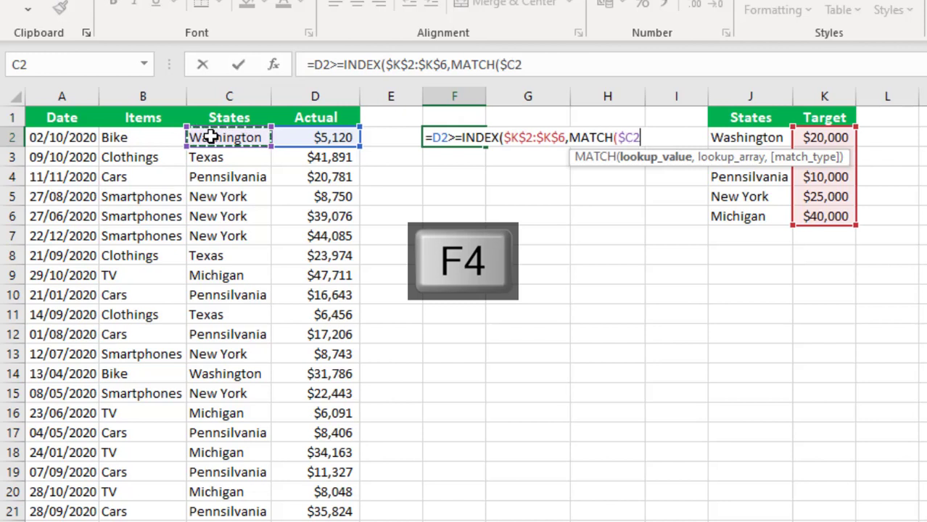
click(444, 137)
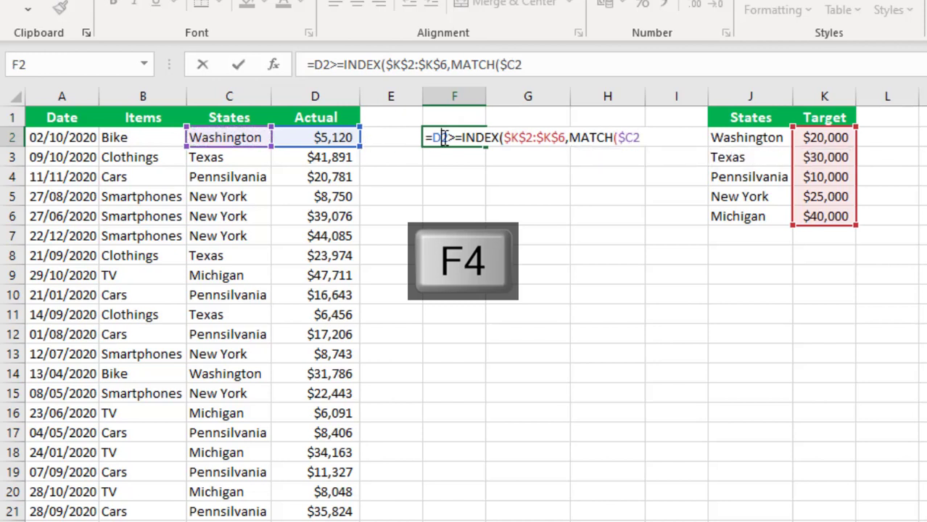
key(F4)
key(F4)
key(F4)
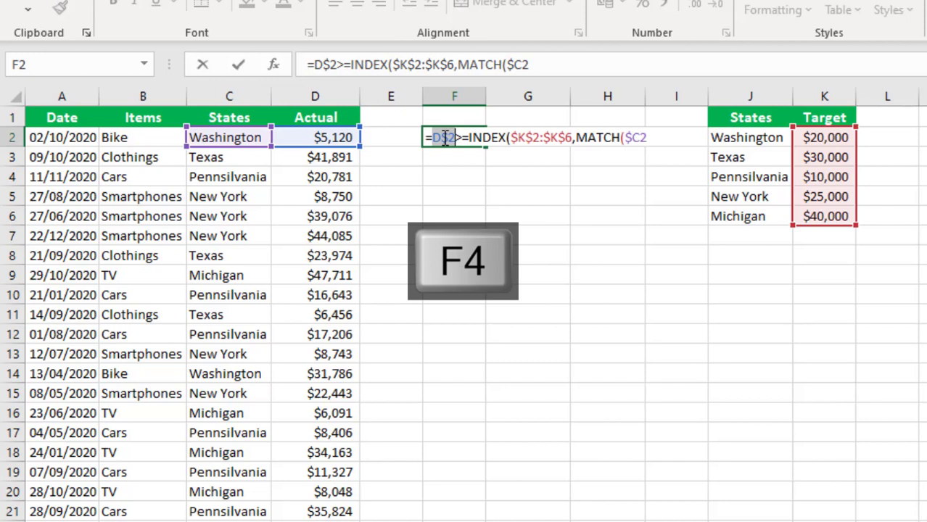
click(658, 139)
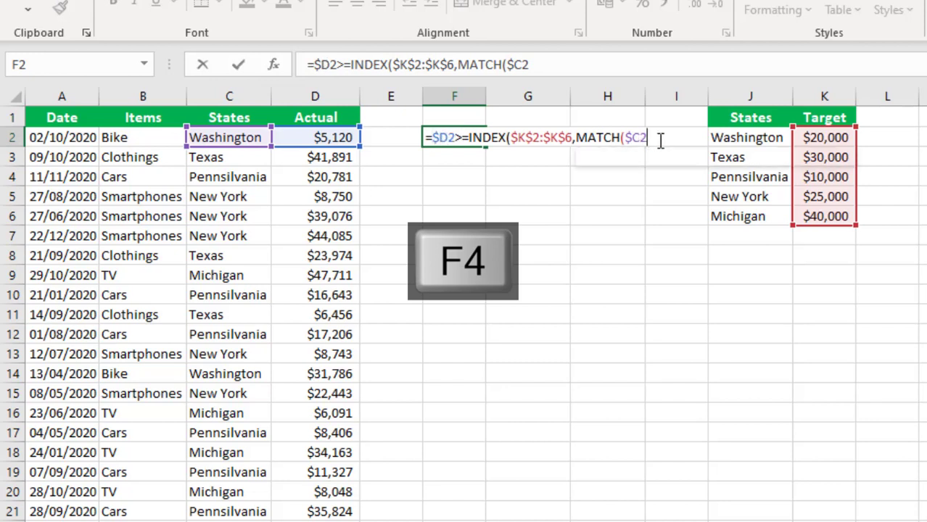
Step: Finish with lookup list $J$2:$J$6 and exact match 0, committing the INDEX MATCH formula
text(,)
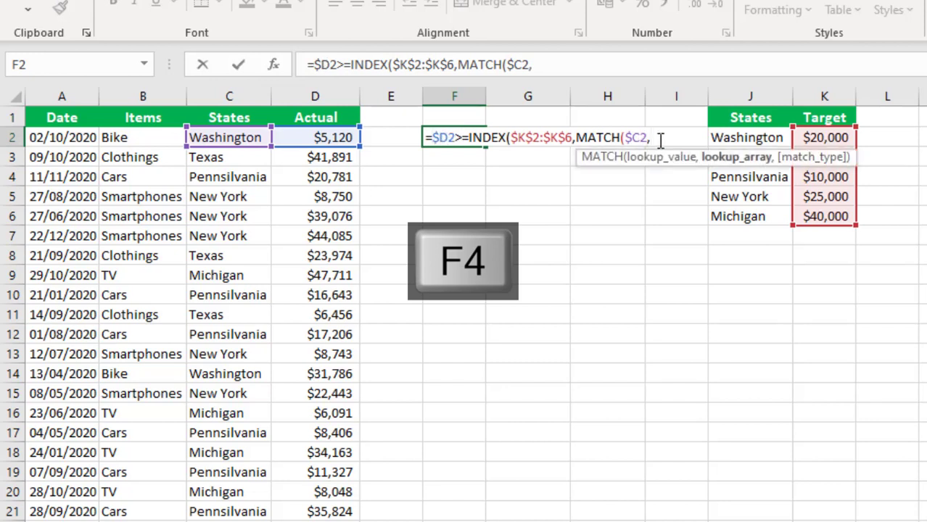
drag(735, 140, 739, 216)
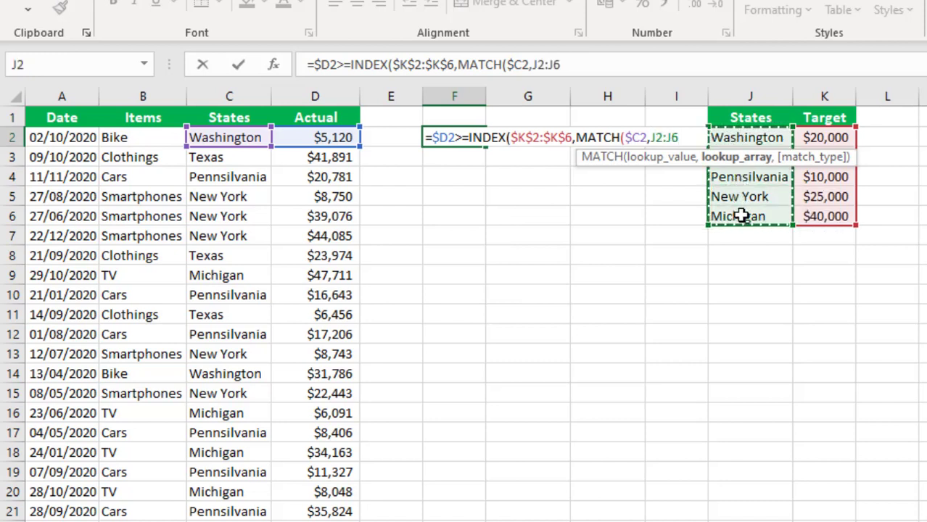
key(F4)
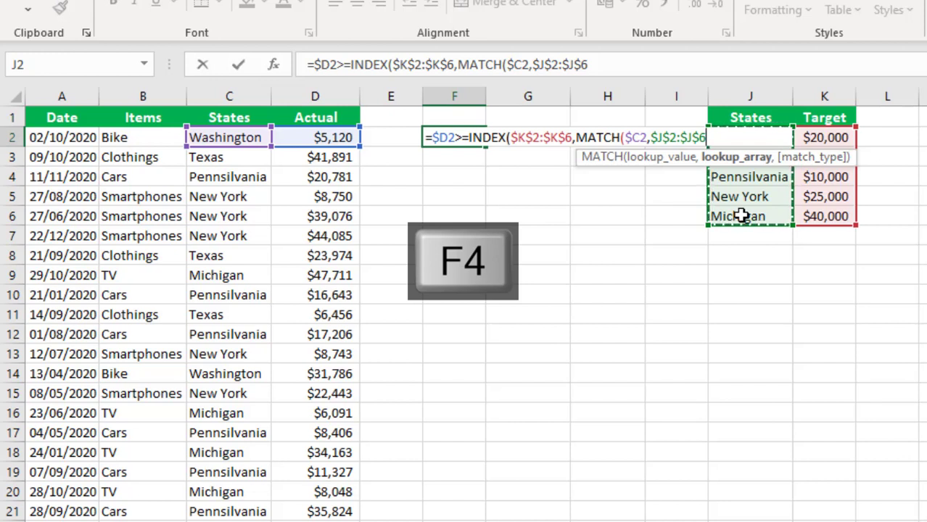
text(,)
key(Down)
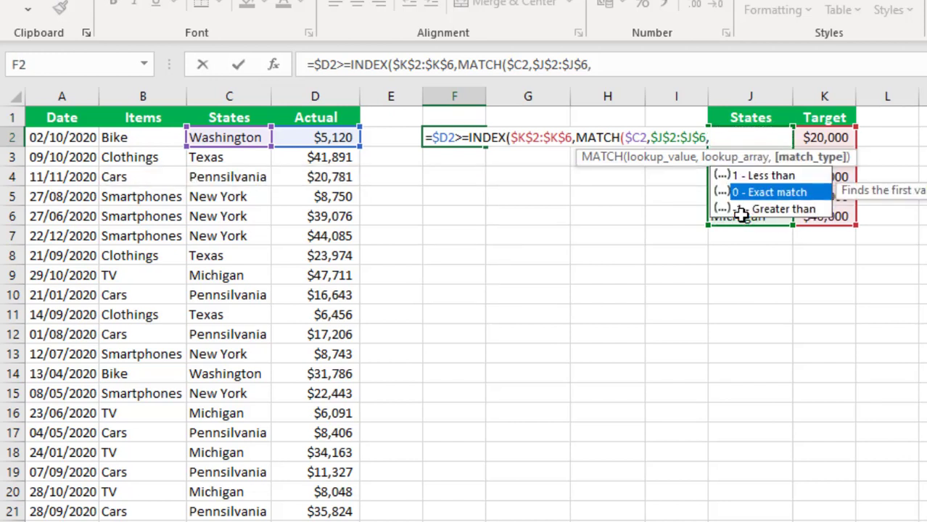
key(Escape)
text(0)
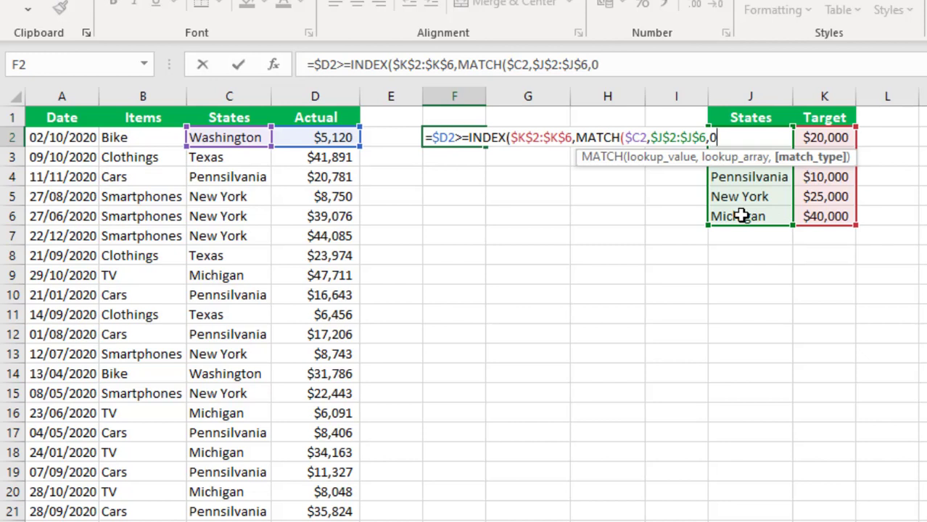
text())
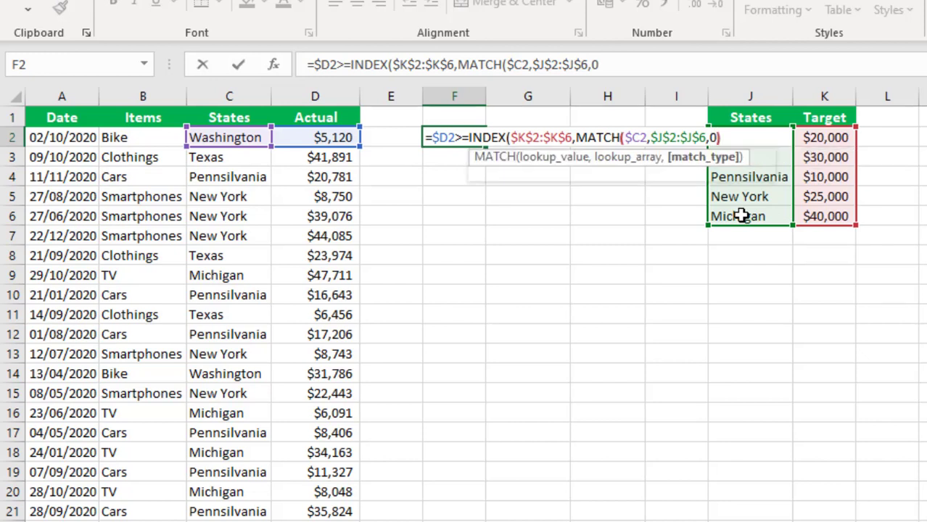
text())
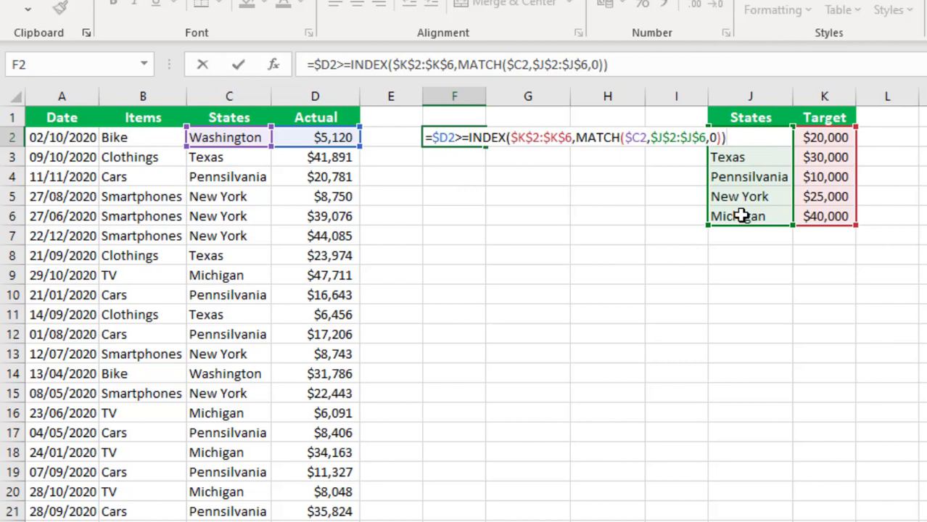
key(ctrl+Return)
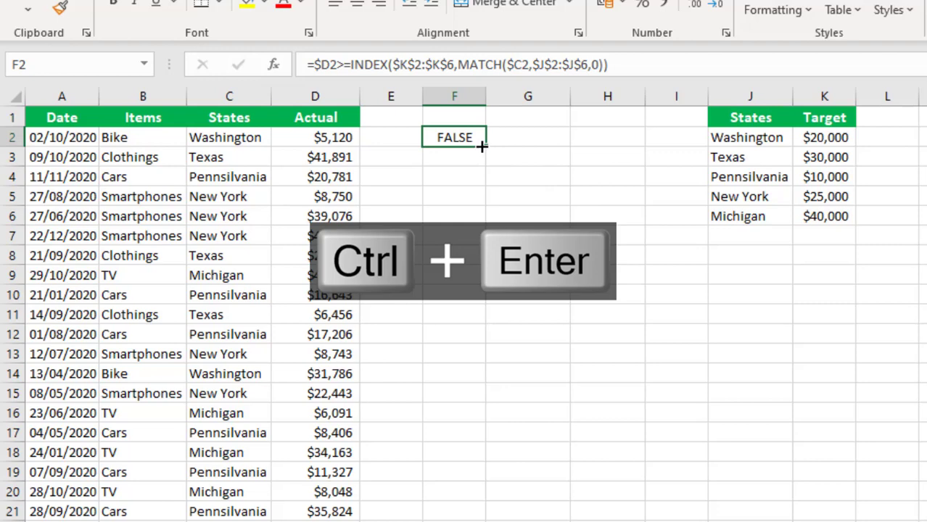
Step: Fill F2's INDEX MATCH test down to F27 and copy its formula text
mouse_move(483, 145)
mouse_down()
mouse_move(490, 190)
mouse_move(467, 151)
mouse_move(472, 139)
mouse_move(472, 520)
mouse_move(424, 502)
mouse_move(424, 479)
mouse_up()
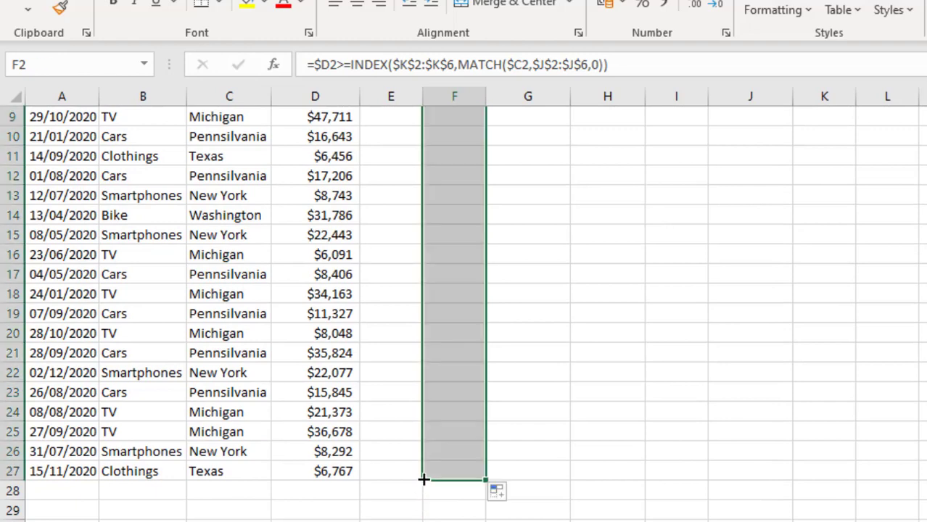
key(ctrl+Up)
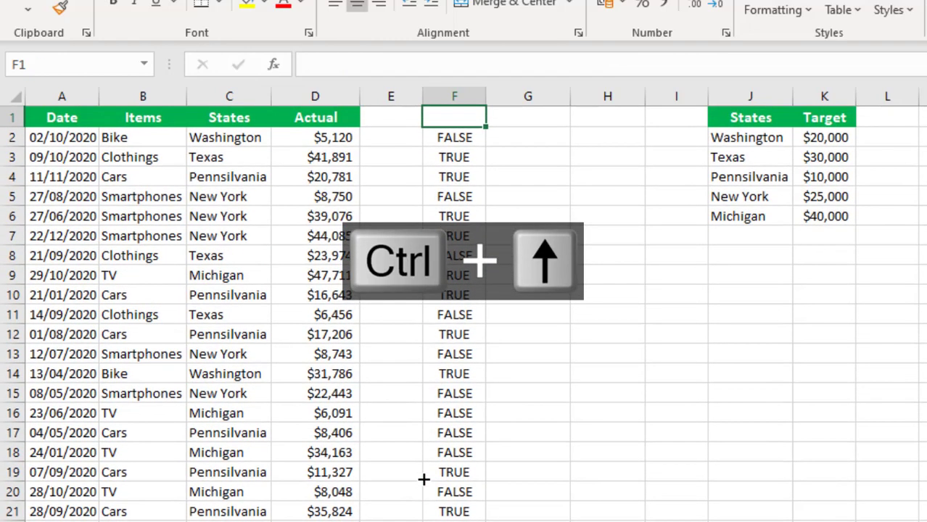
click(451, 140)
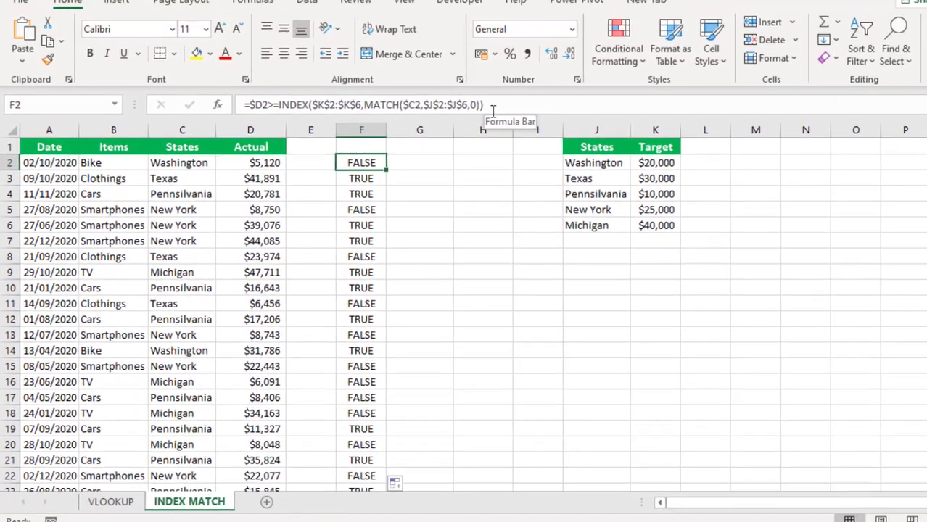
key(F2)
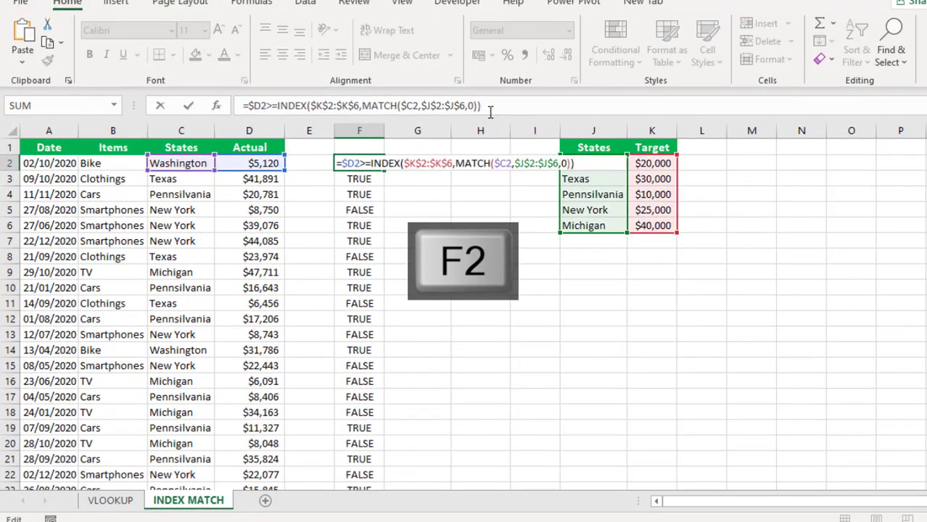
drag(580, 164, 333, 168)
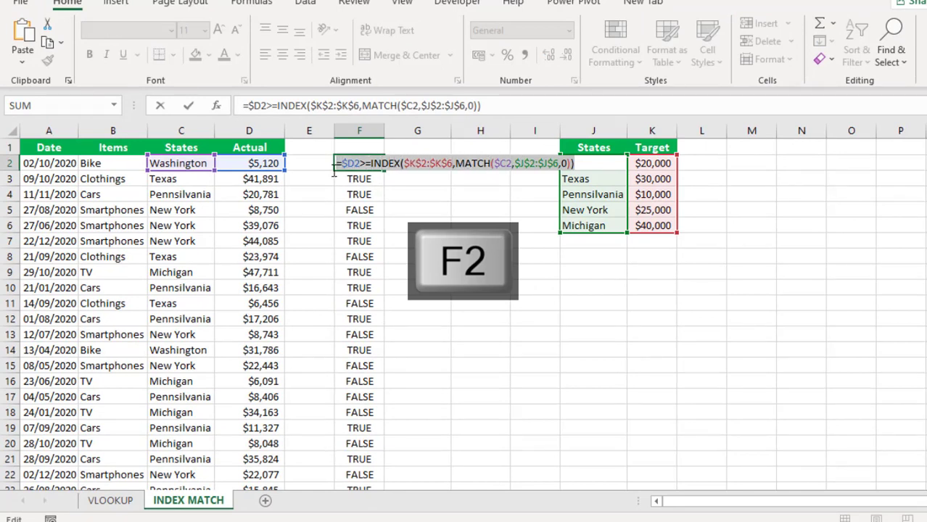
key(ctrl+c)
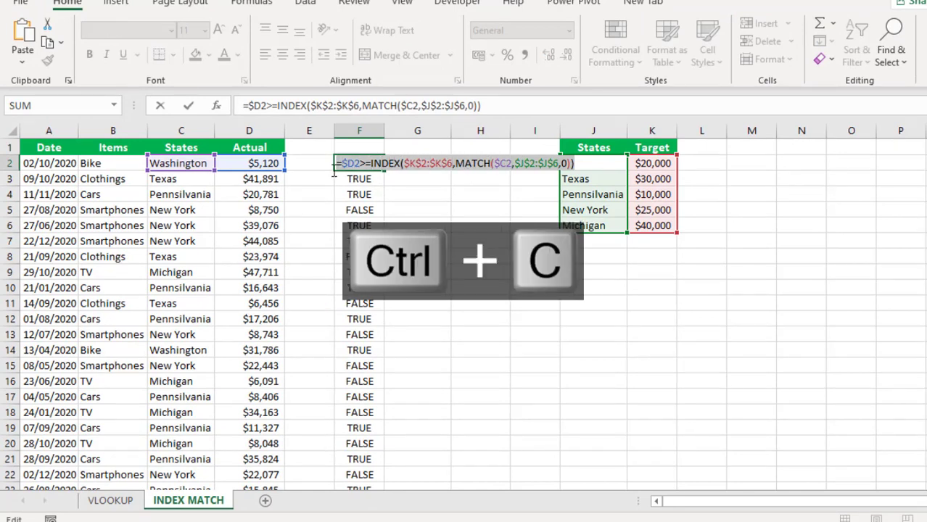
key(Escape)
Step: Select the sales data range A2:D27
click(36, 163)
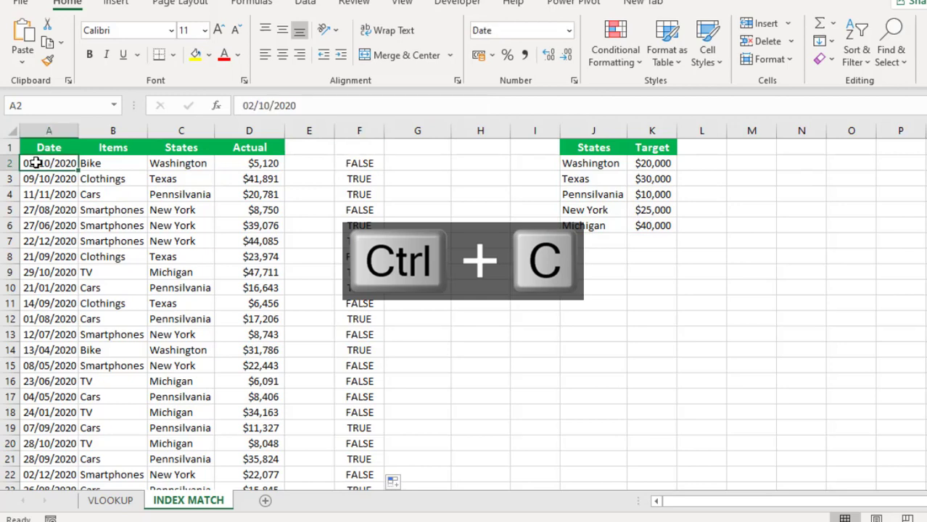
key(ctrl+shift+Right)
key(ctrl+shift+Down)
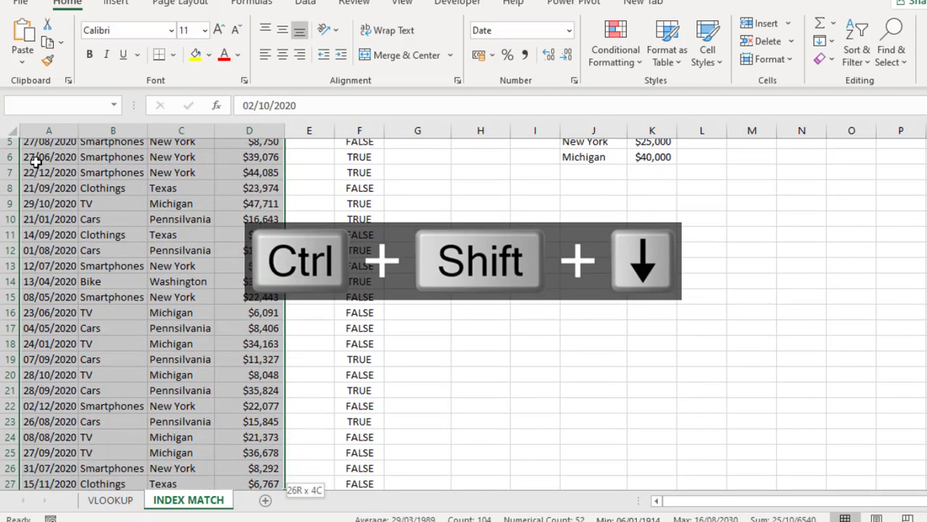
key(ctrl+BackSpace)
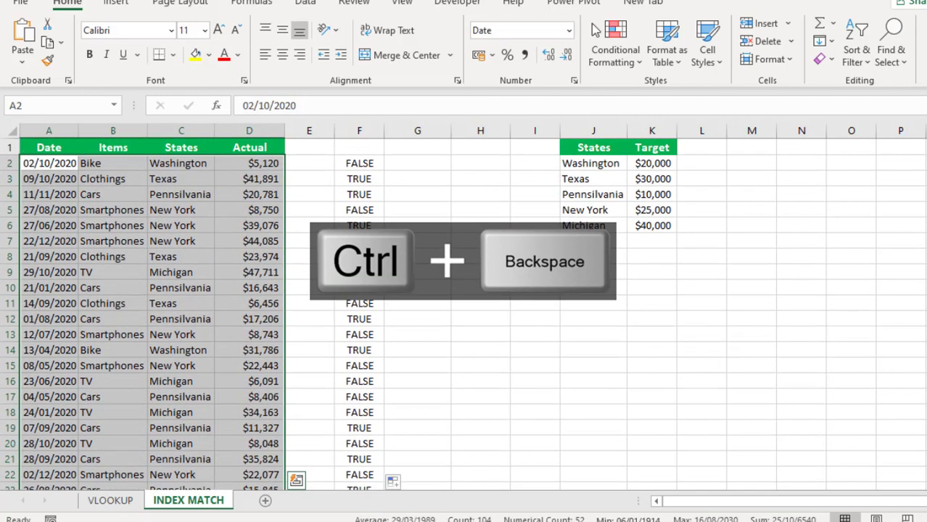
Step: Add a formula rule with the pasted INDEX MATCH target test and a yellow fill
click(613, 39)
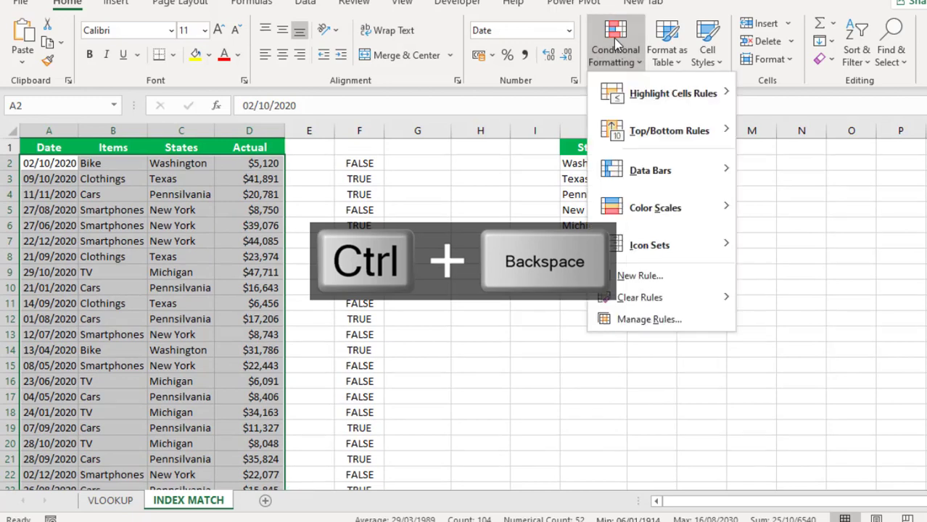
click(649, 276)
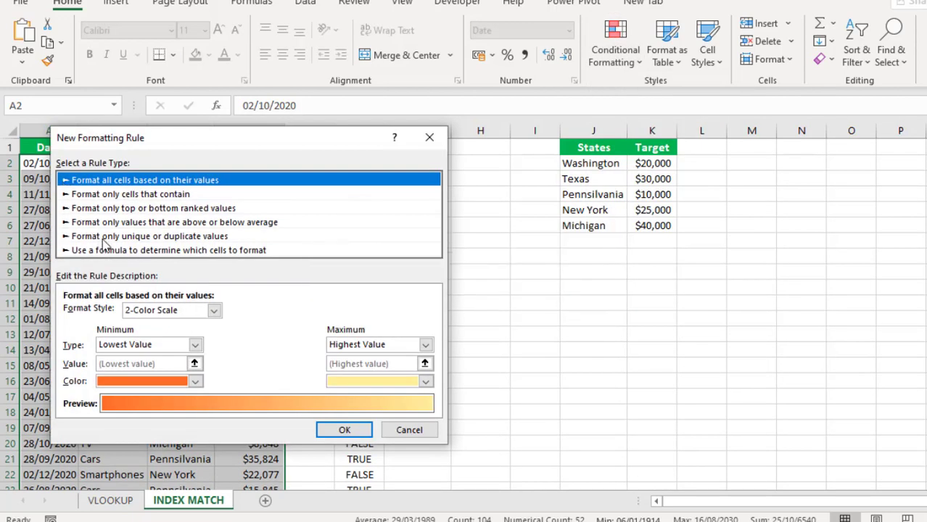
click(107, 250)
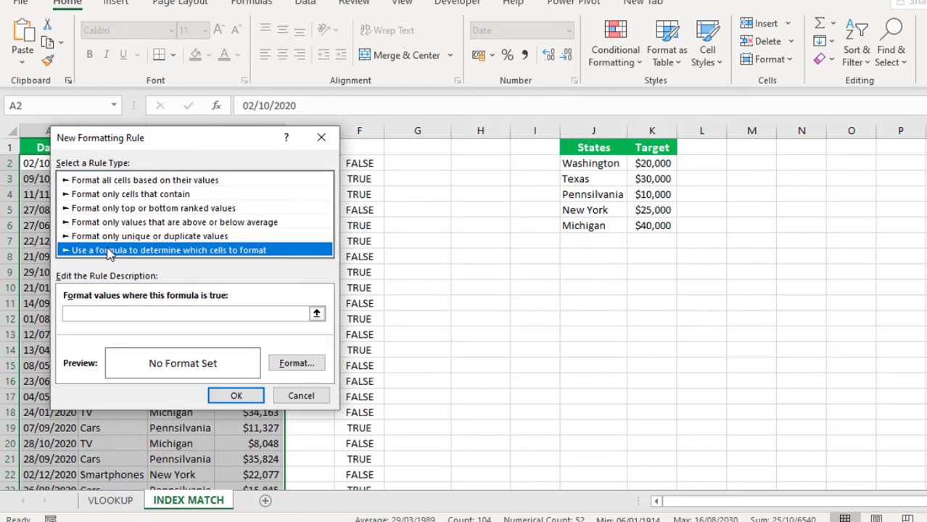
click(113, 309)
click(113, 313)
key(ctrl+v)
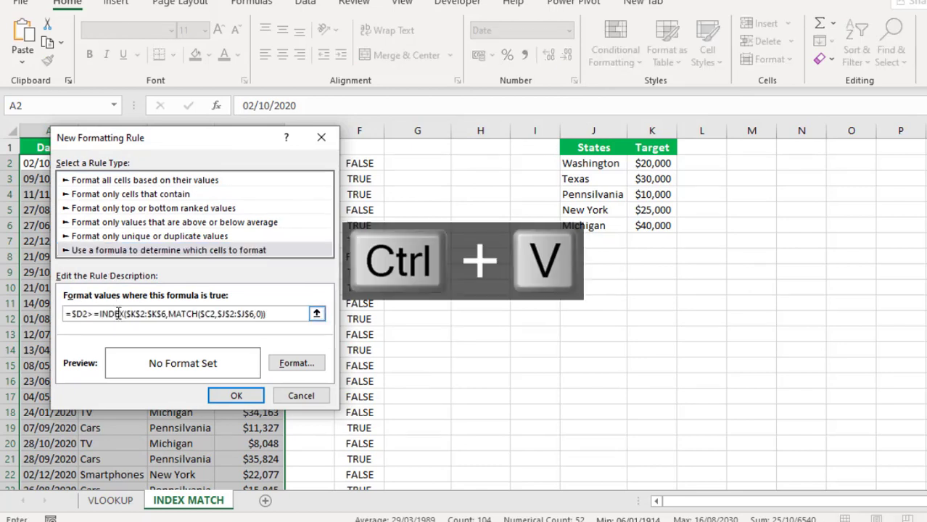
click(293, 363)
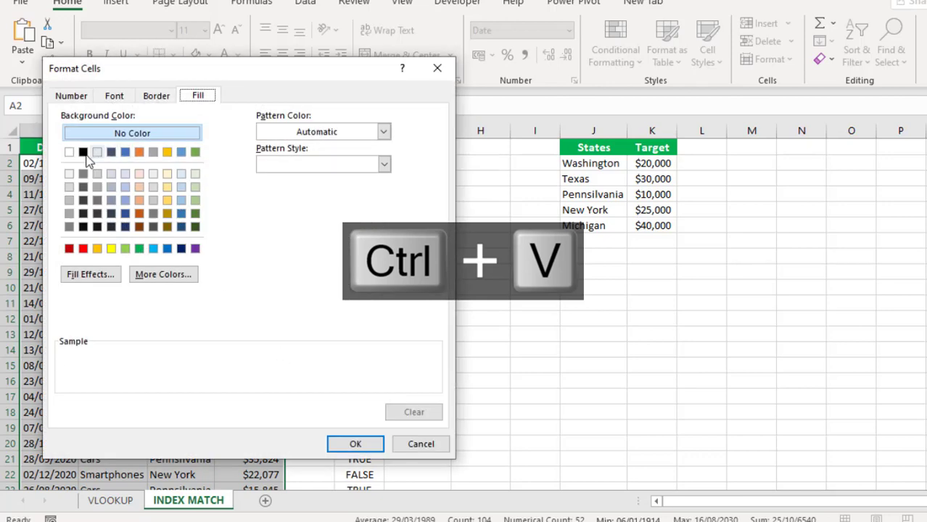
click(111, 248)
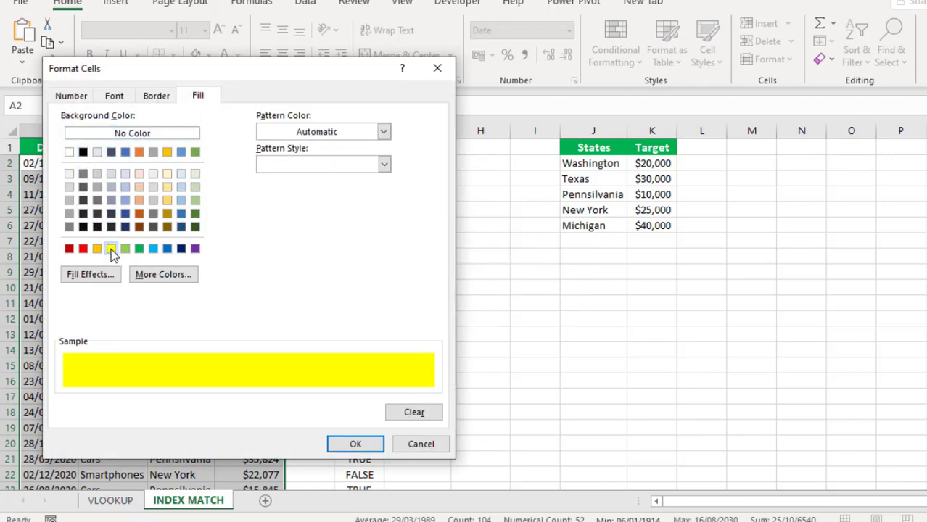
click(369, 445)
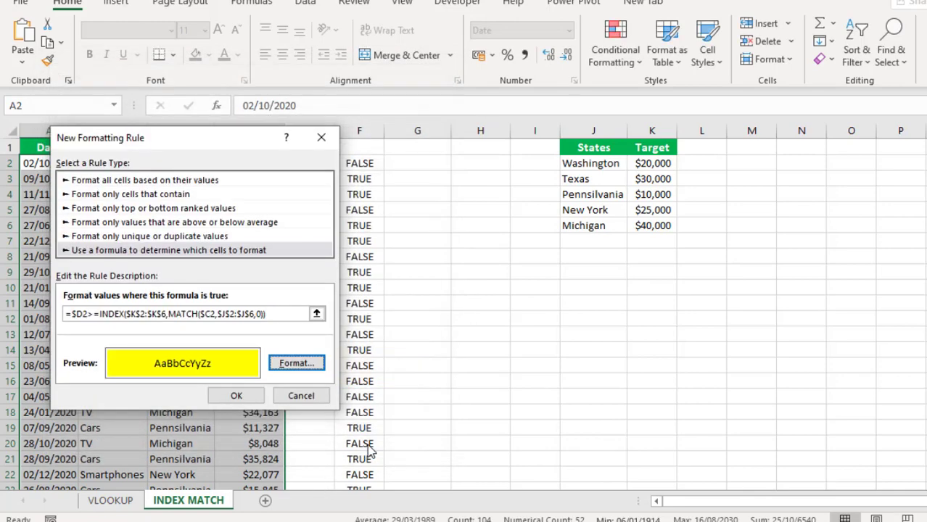
click(238, 396)
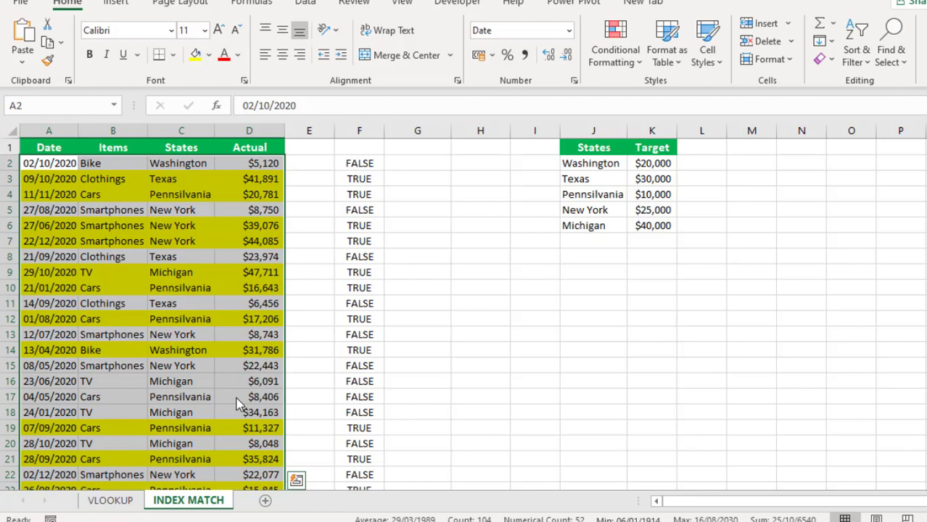
Step: Review the yellow-highlighted rows on the INDEX MATCH sheet down to the last Actual value
click(195, 410)
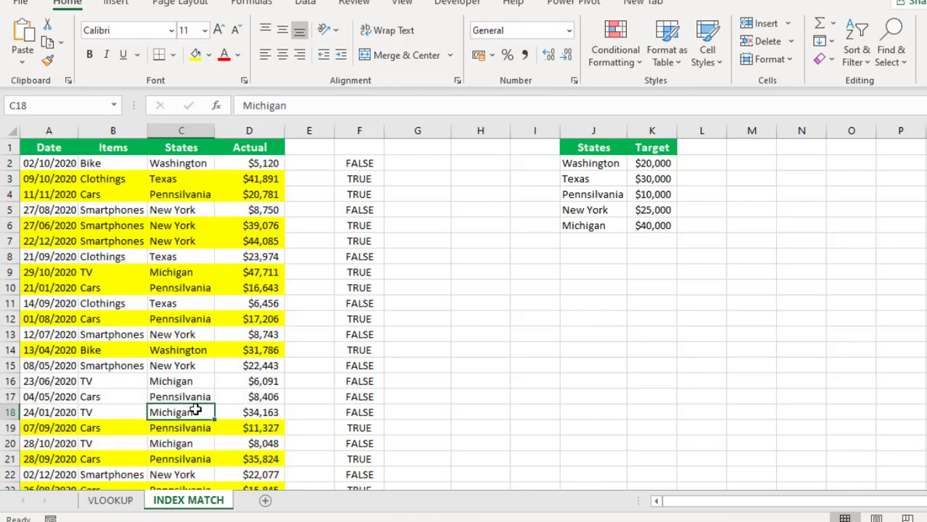
key(ctrl+Down)
key(Right)
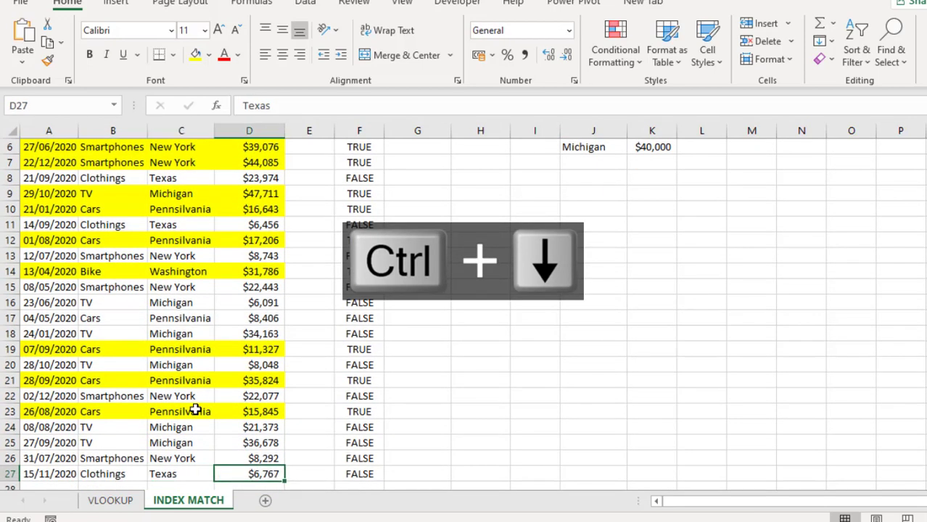
Step: Switch to the VLOOKUP sheet and scan the States column to compare its green-shaded rows
click(131, 502)
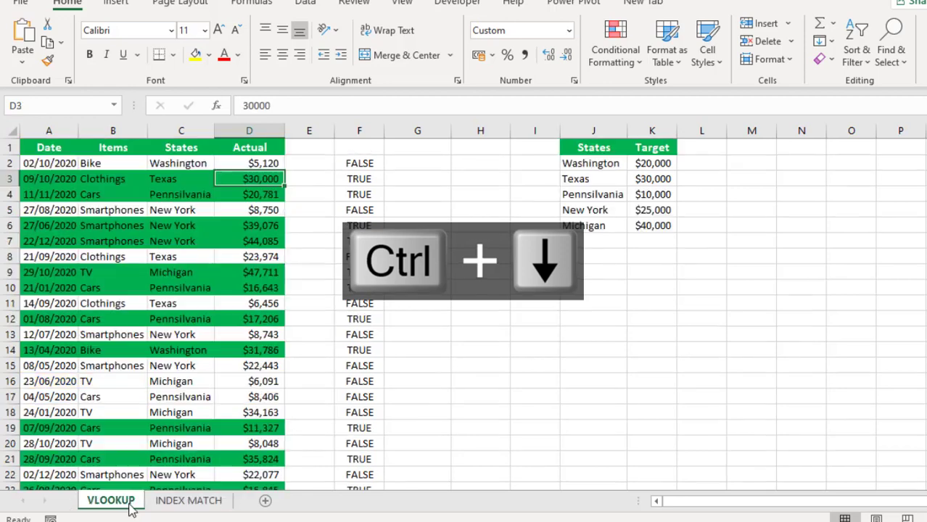
click(182, 383)
key(ctrl+Down)
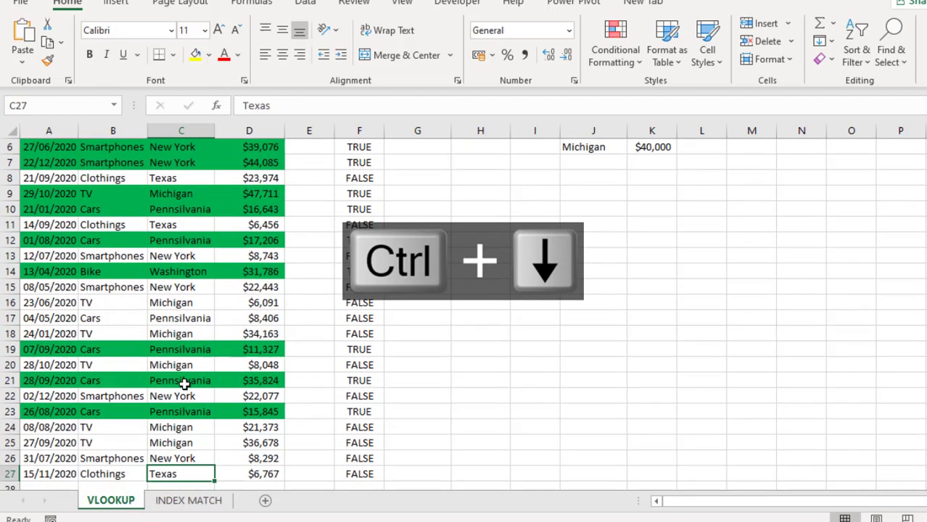
key(ctrl+Up)
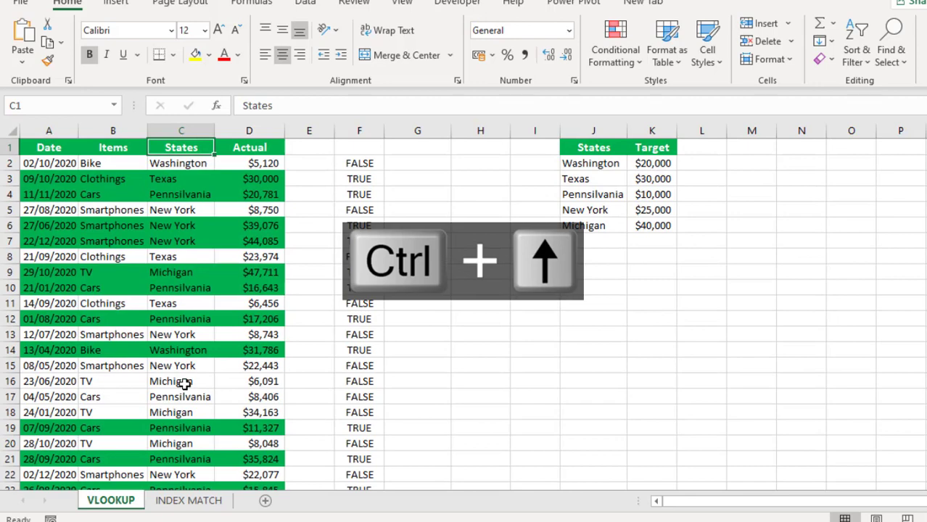